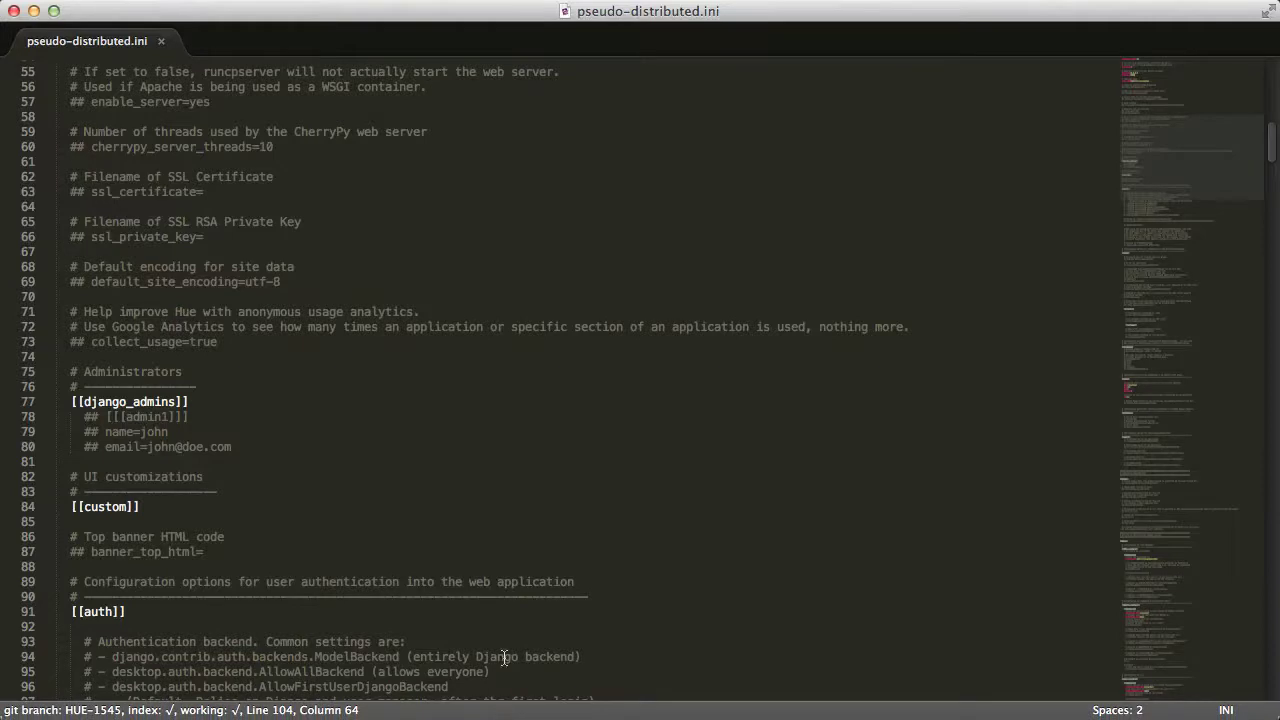
Scroll down to the [libsaml] section and select the xmlsec_binary setting
{"action": "left_click", "coordinate": [499, 522]}
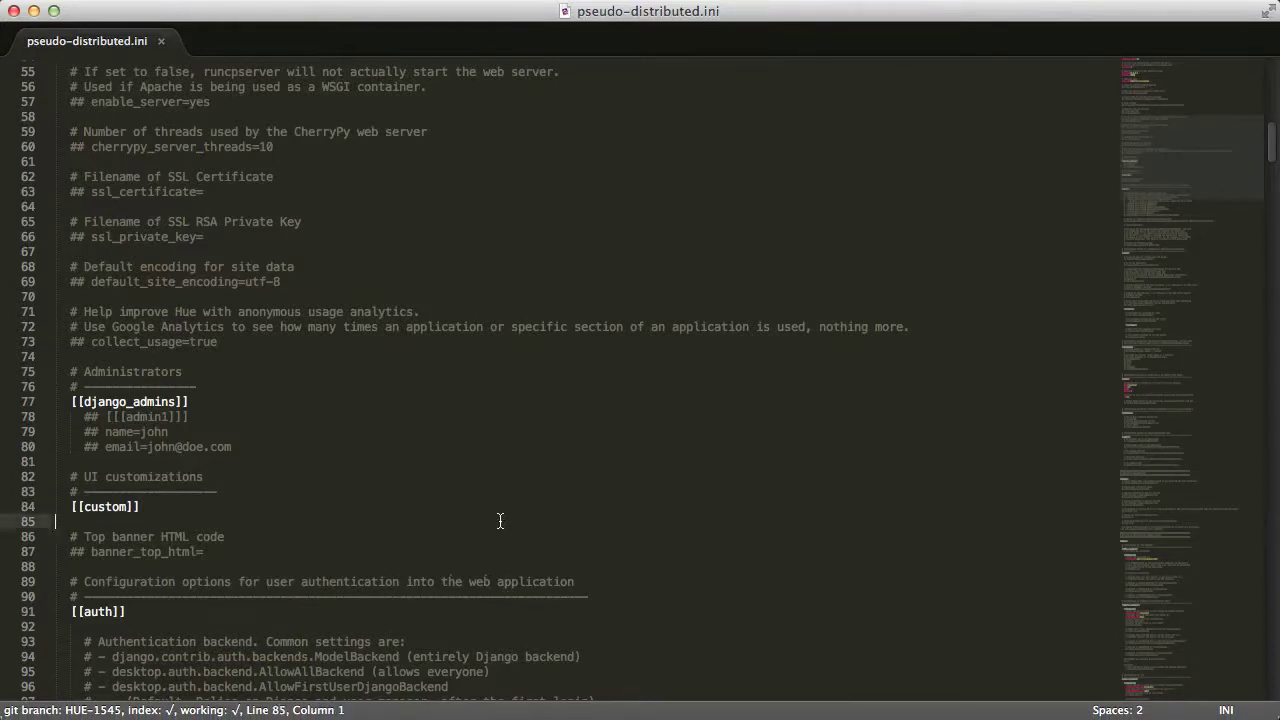
{"action": "scroll", "coordinate": [500, 522], "scroll_direction": "down", "scroll_amount": 5}
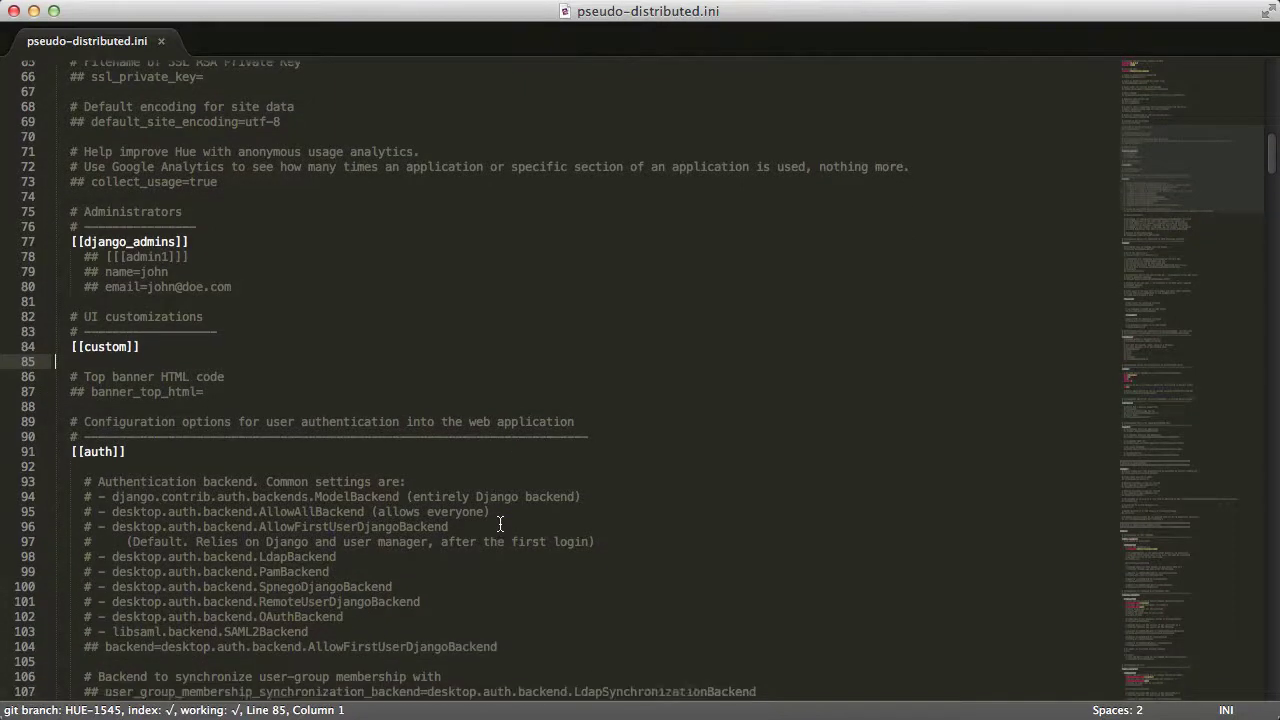
{"action": "scroll", "coordinate": [500, 522], "scroll_direction": "down", "scroll_amount": 10}
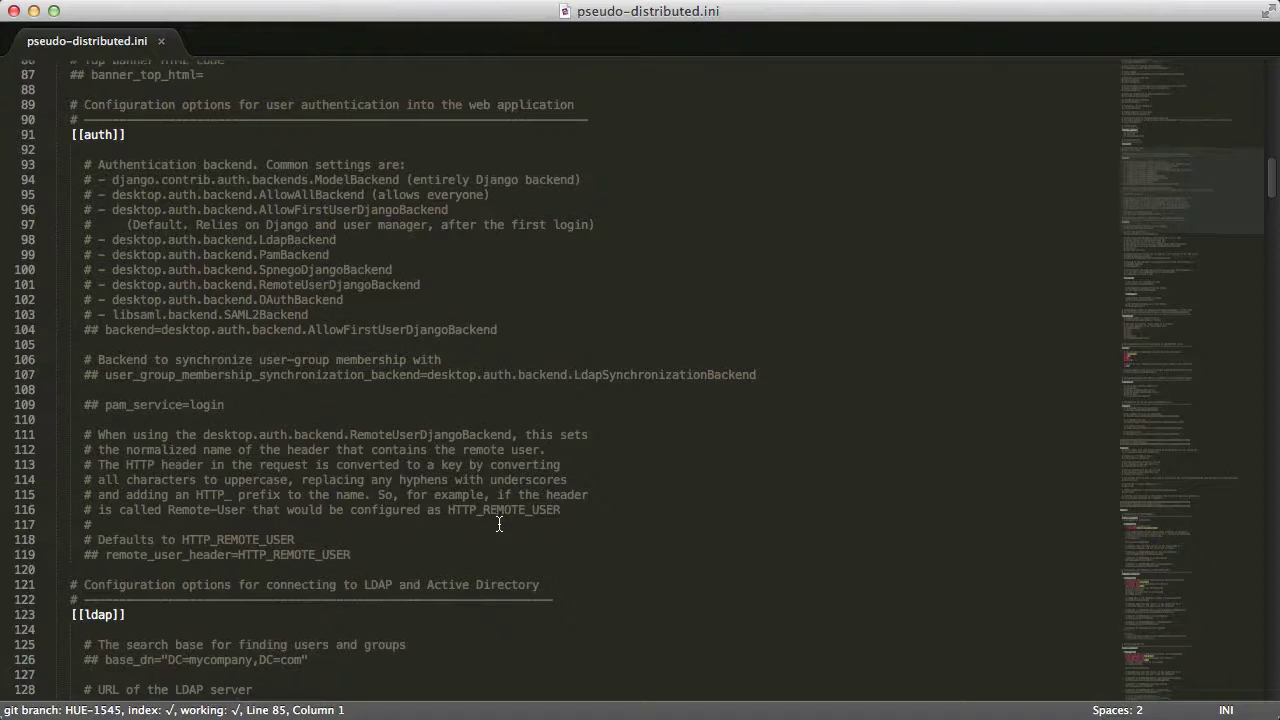
{"action": "scroll", "coordinate": [499, 523], "scroll_direction": "down", "scroll_amount": 15}
{"action": "scroll", "coordinate": [500, 526], "scroll_direction": "down", "scroll_amount": 18}
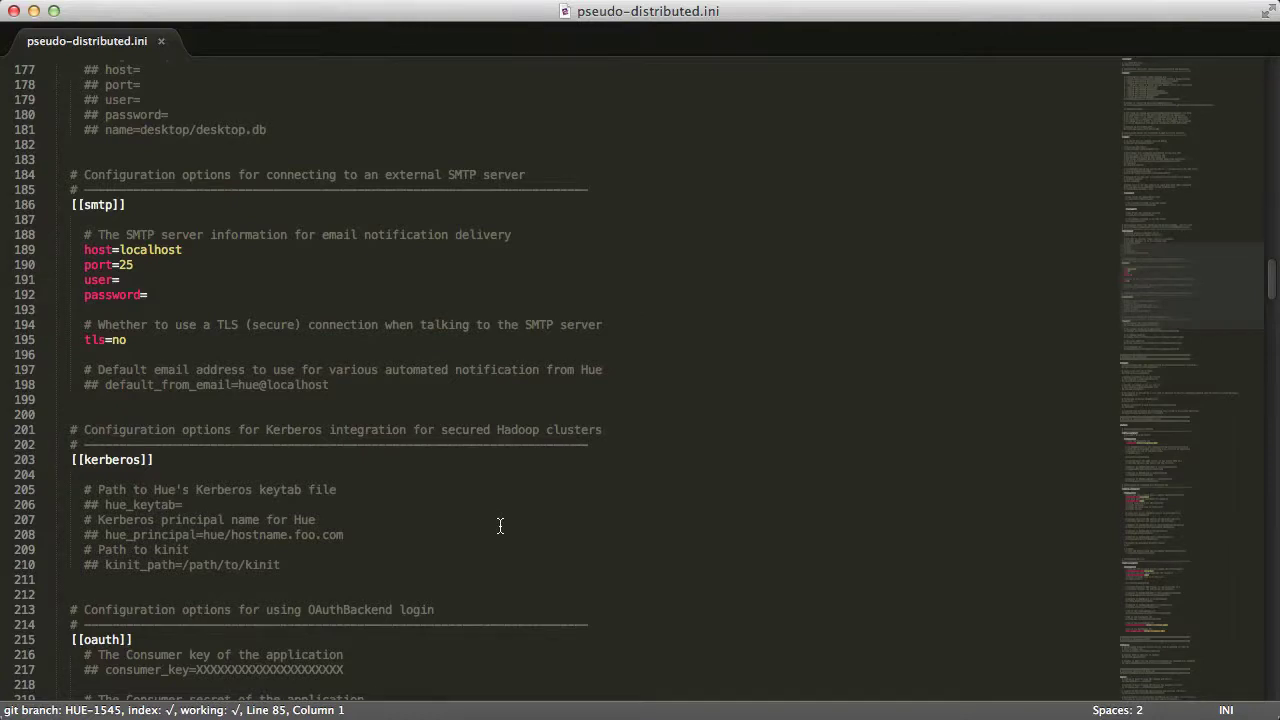
{"action": "scroll", "coordinate": [500, 526], "scroll_direction": "down", "scroll_amount": 15}
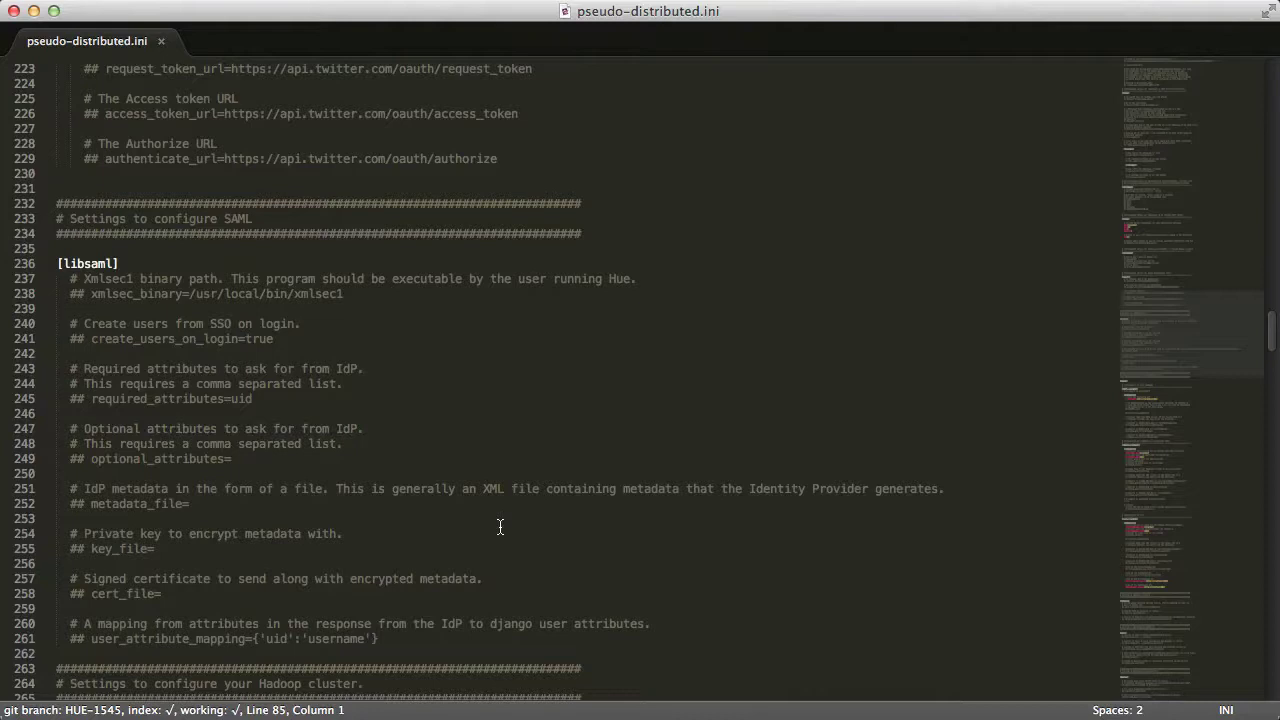
{"action": "scroll", "coordinate": [500, 526], "scroll_direction": "down", "scroll_amount": 1}
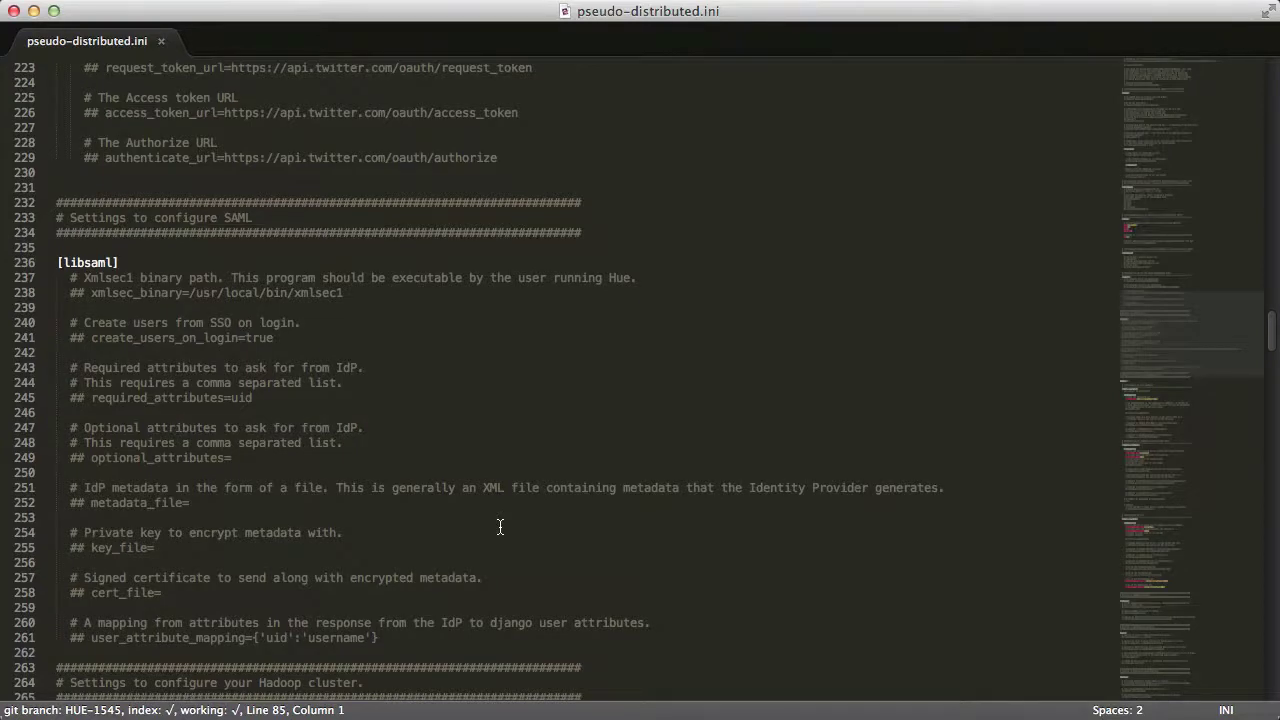
{"action": "double_click", "coordinate": [119, 299]}
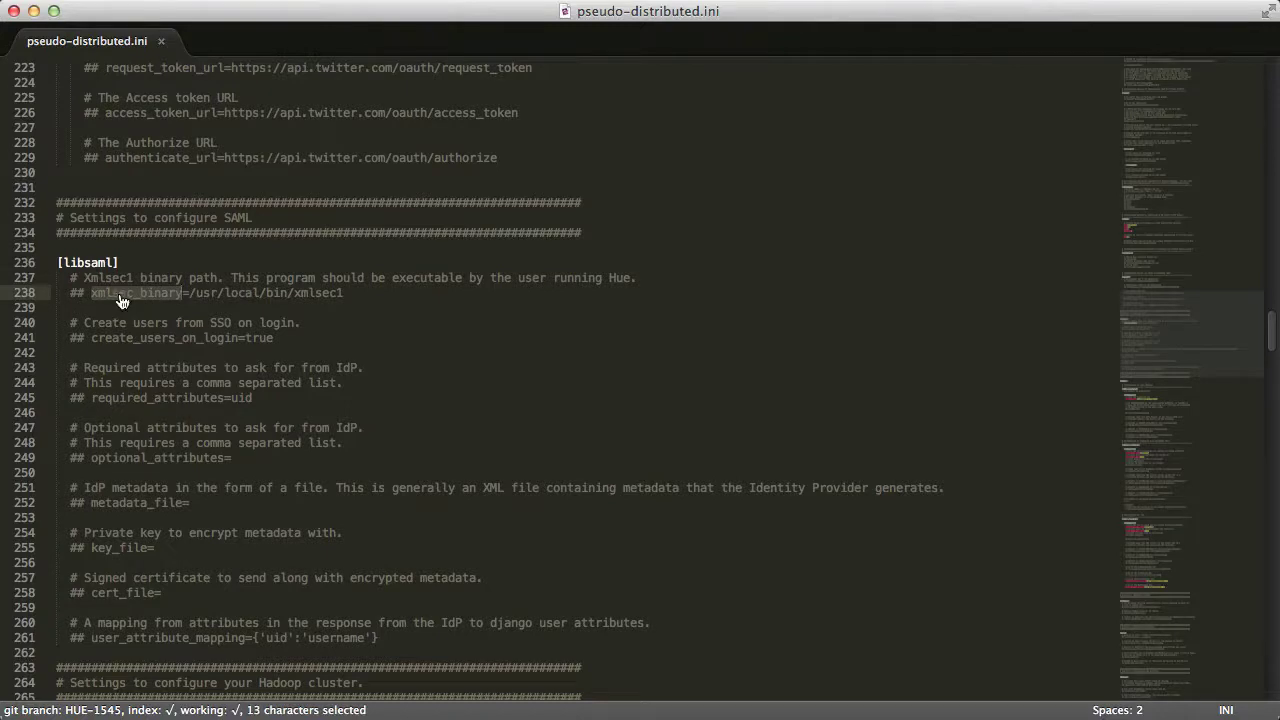
Look up the xmlsec1 location with `which xmlsec1` in Terminal and select the reported path
{"action": "key", "text": "super+Tab"}
{"action": "type", "text": "which xmlsec1"}
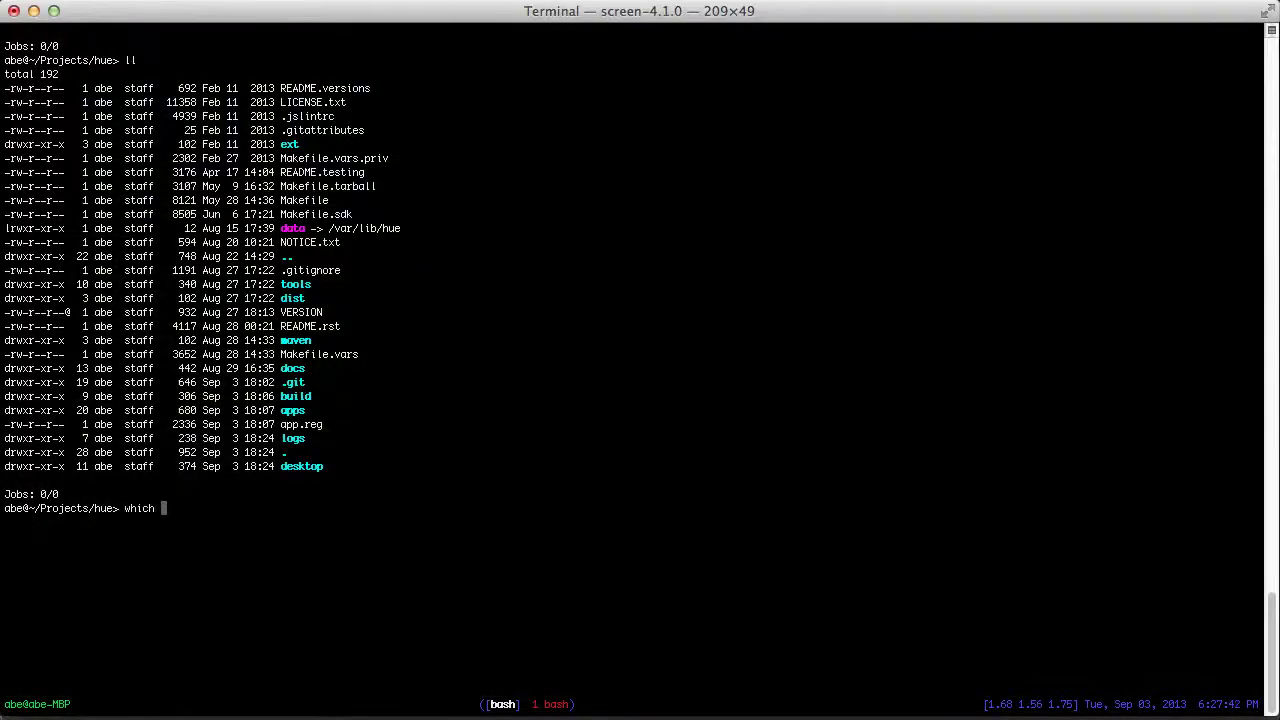
{"action": "key", "text": "Return"}
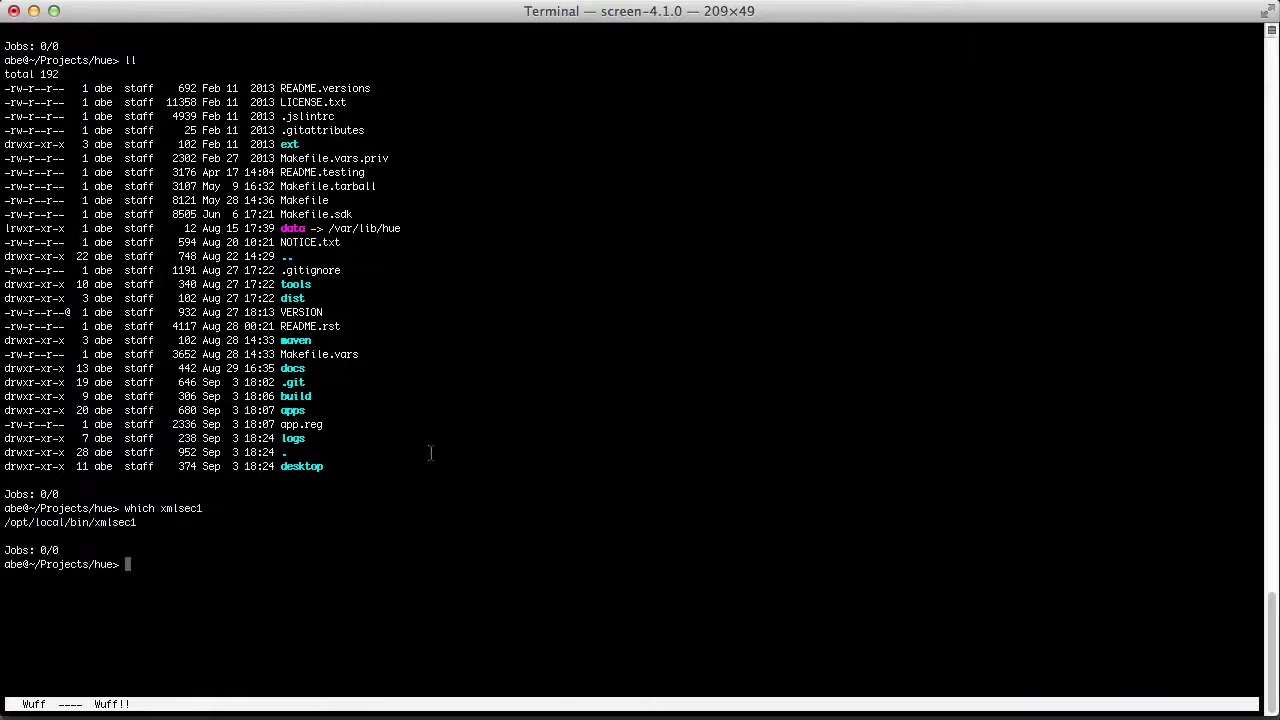
{"action": "left_click_drag", "start_coordinate": [140, 522], "coordinate": [4, 522]}
{"action": "key", "text": "super+c"}
Set xmlsec_binary to /opt/local/bin/xmlsec1, uncomment it, save, and move to the metadata_file line
{"action": "key", "text": "super+Tab"}
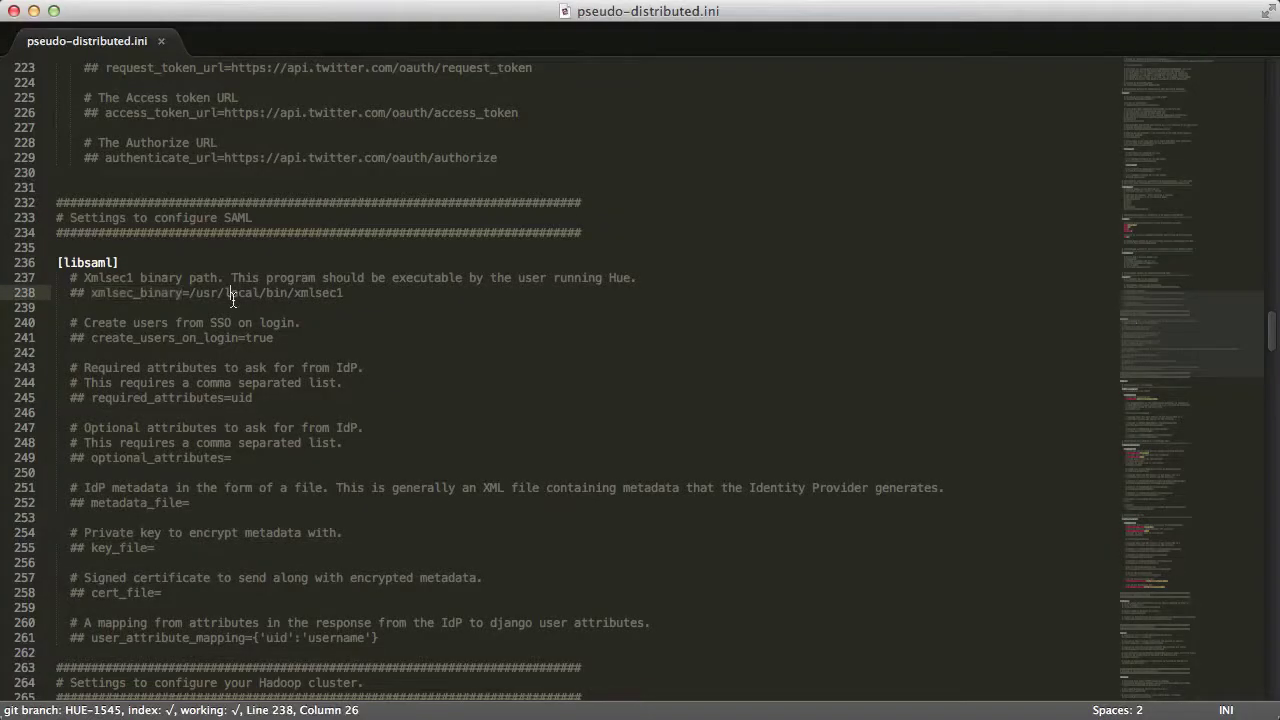
{"action": "left_click", "coordinate": [190, 294]}
{"action": "key", "text": "super+shift+Right"}
{"action": "key", "text": "super+v"}
{"action": "key", "text": "super+Left"}
{"action": "key", "text": "BackSpace"}
{"action": "key", "text": "BackSpace"}
{"action": "key", "text": "BackSpace"}
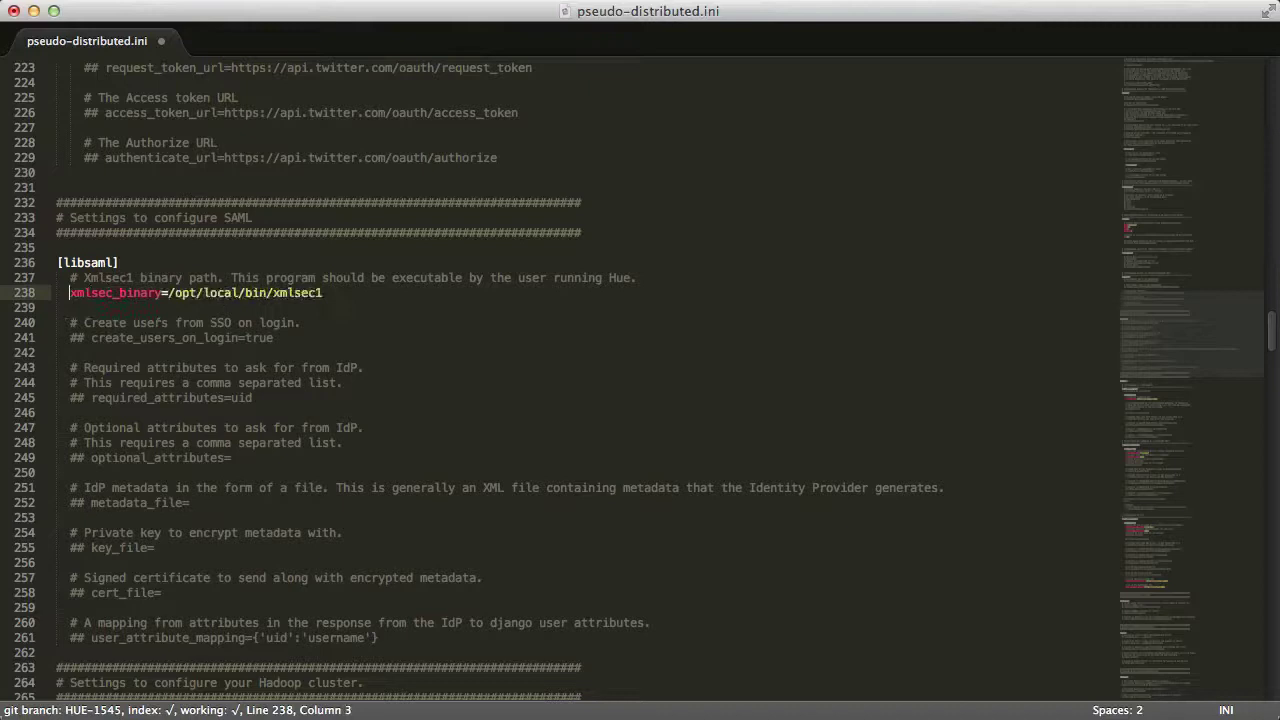
{"action": "key", "text": "super+s"}
{"action": "key", "text": "Down"}
{"action": "key", "text": "Down"}
{"action": "key", "text": "Down"}
{"action": "key", "text": "Down"}
{"action": "key", "text": "Down"}
{"action": "key", "text": "Down"}
{"action": "key", "text": "Down"}
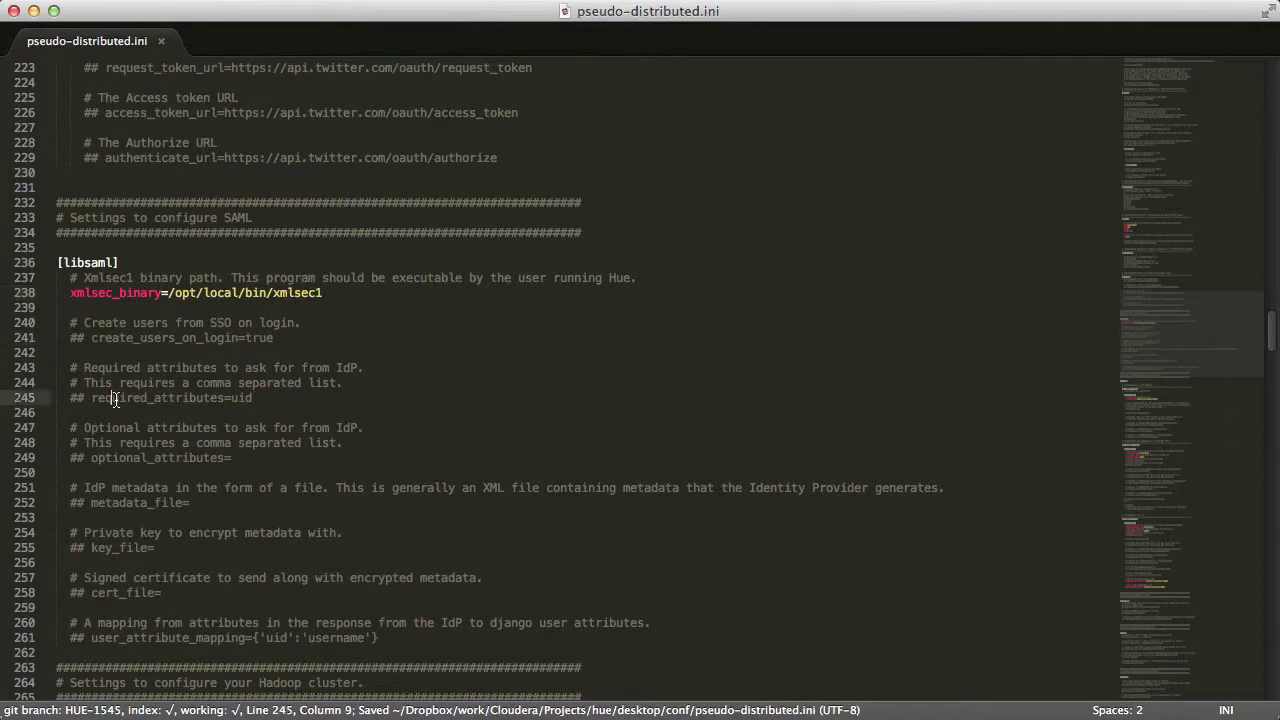
{"action": "left_click", "coordinate": [180, 457]}
{"action": "left_click", "coordinate": [156, 502]}
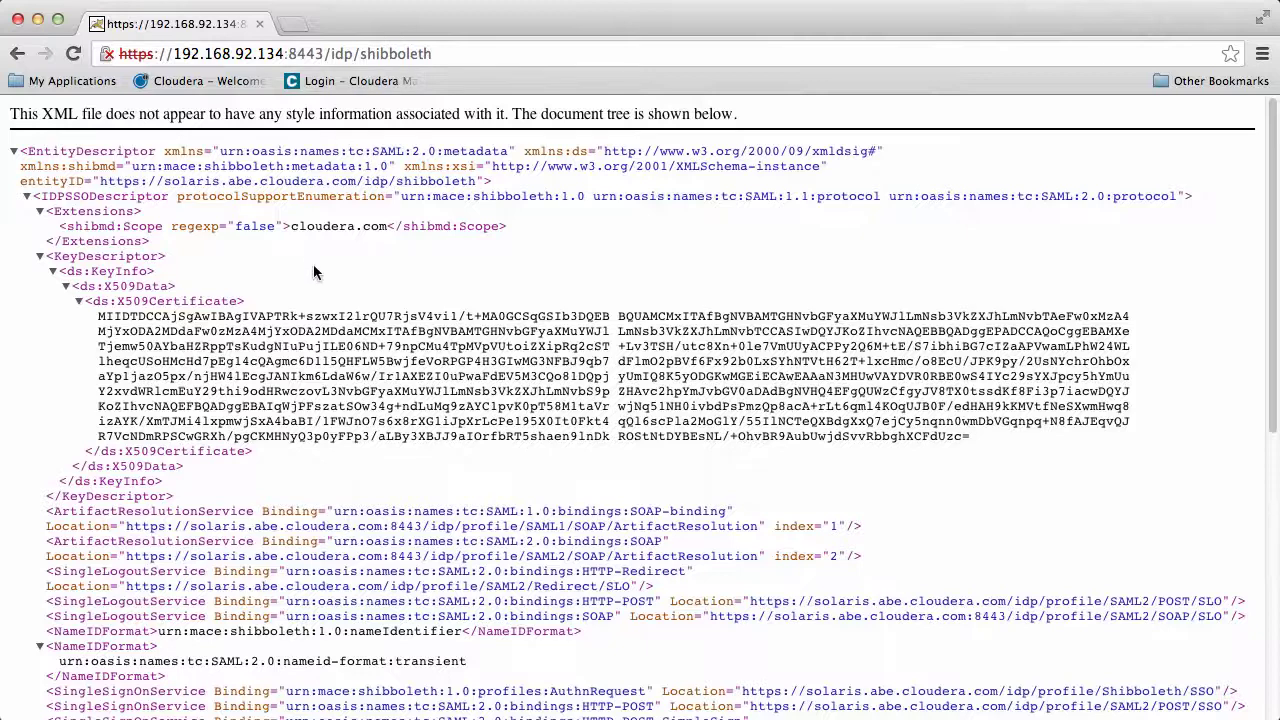
Scroll to the end of the /idp/shibboleth metadata page and select the entire XML document
{"action": "scroll", "coordinate": [328, 340], "scroll_direction": "down", "scroll_amount": 10}
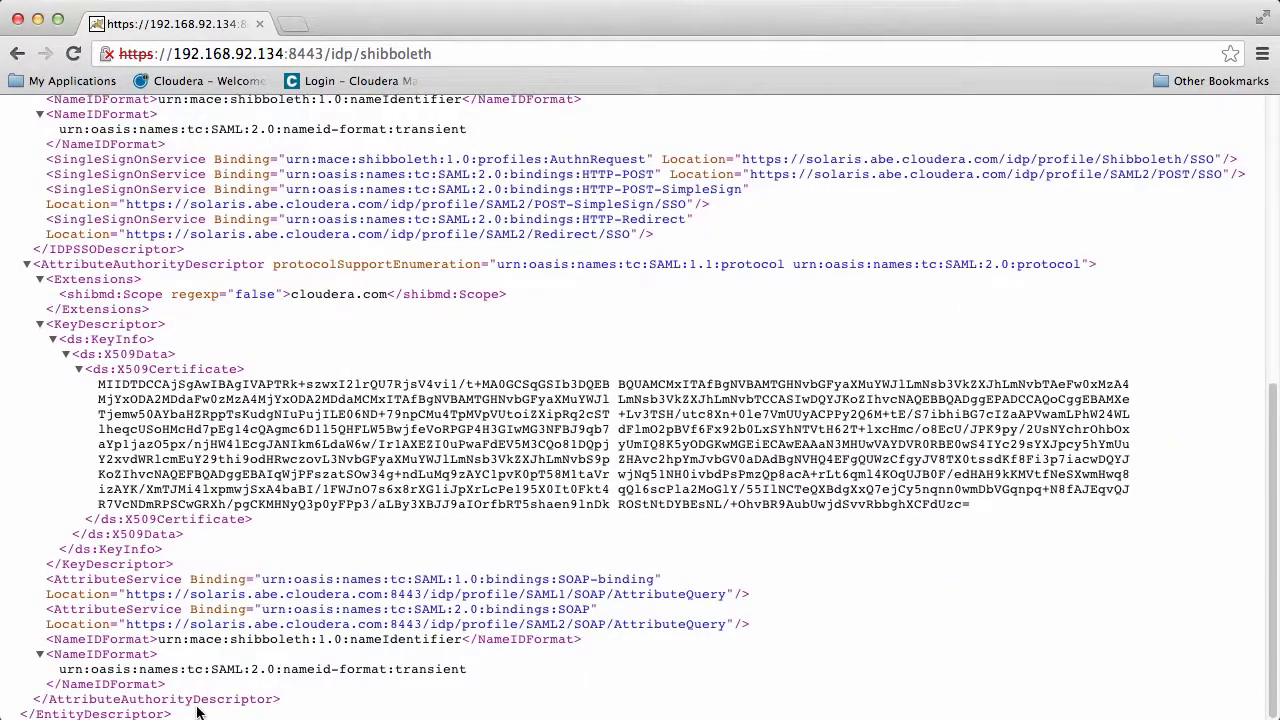
{"action": "left_click_drag", "start_coordinate": [200, 713], "coordinate": [8, 155]}
{"action": "key", "text": "super+c"}
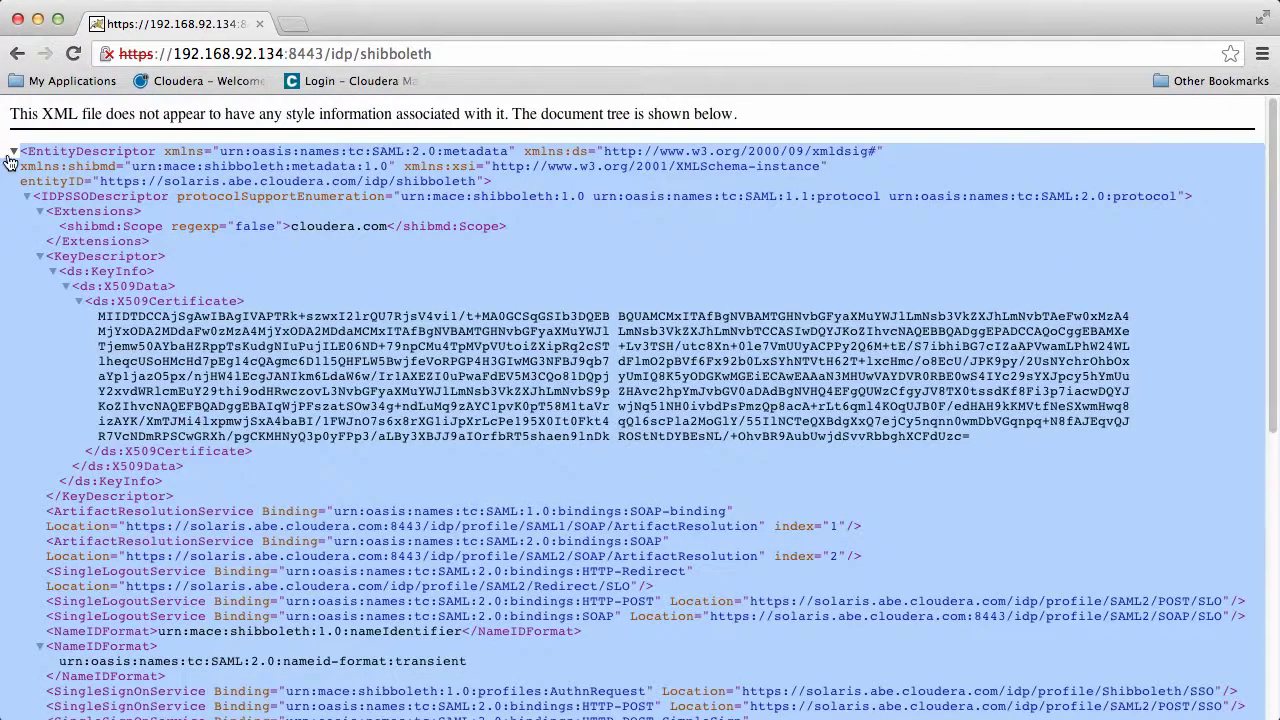
Paste the IdP metadata into a new file and add :8443 to the Location URLs
{"action": "key", "text": "super+Tab"}
{"action": "key", "text": "super+n"}
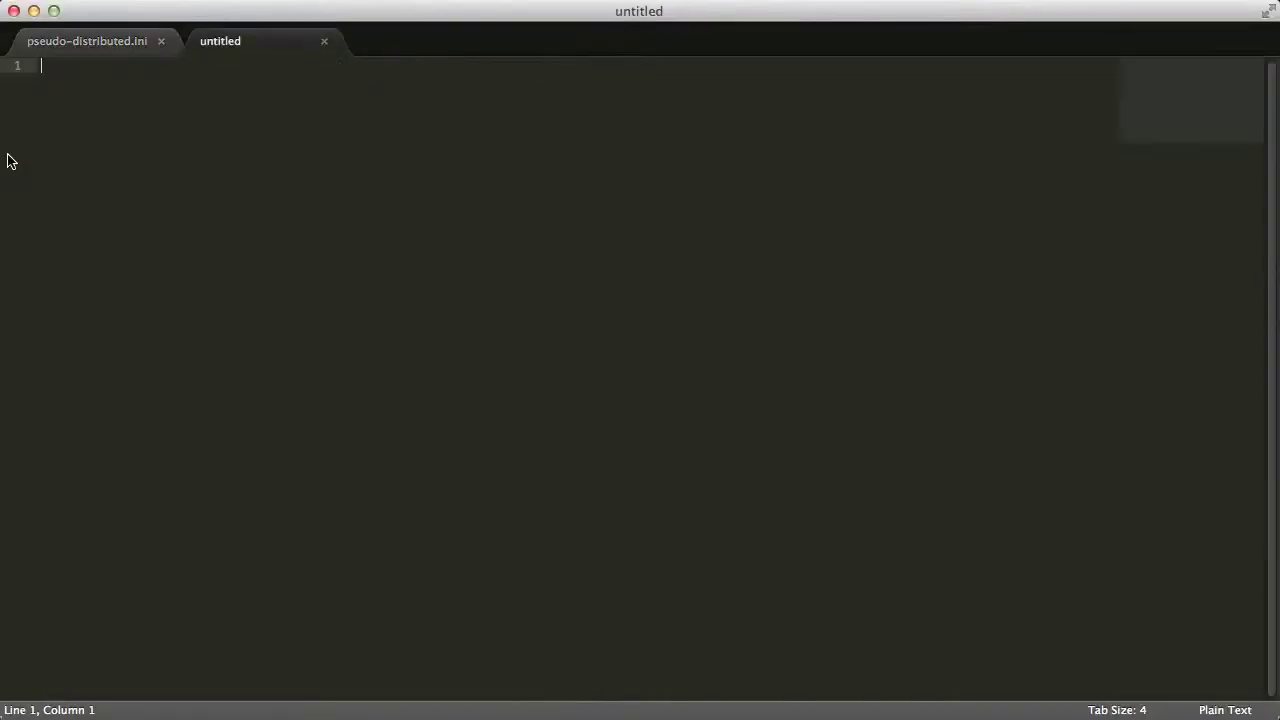
{"action": "key", "text": "super+v"}
{"action": "scroll", "coordinate": [862, 549], "scroll_direction": "up", "scroll_amount": 8}
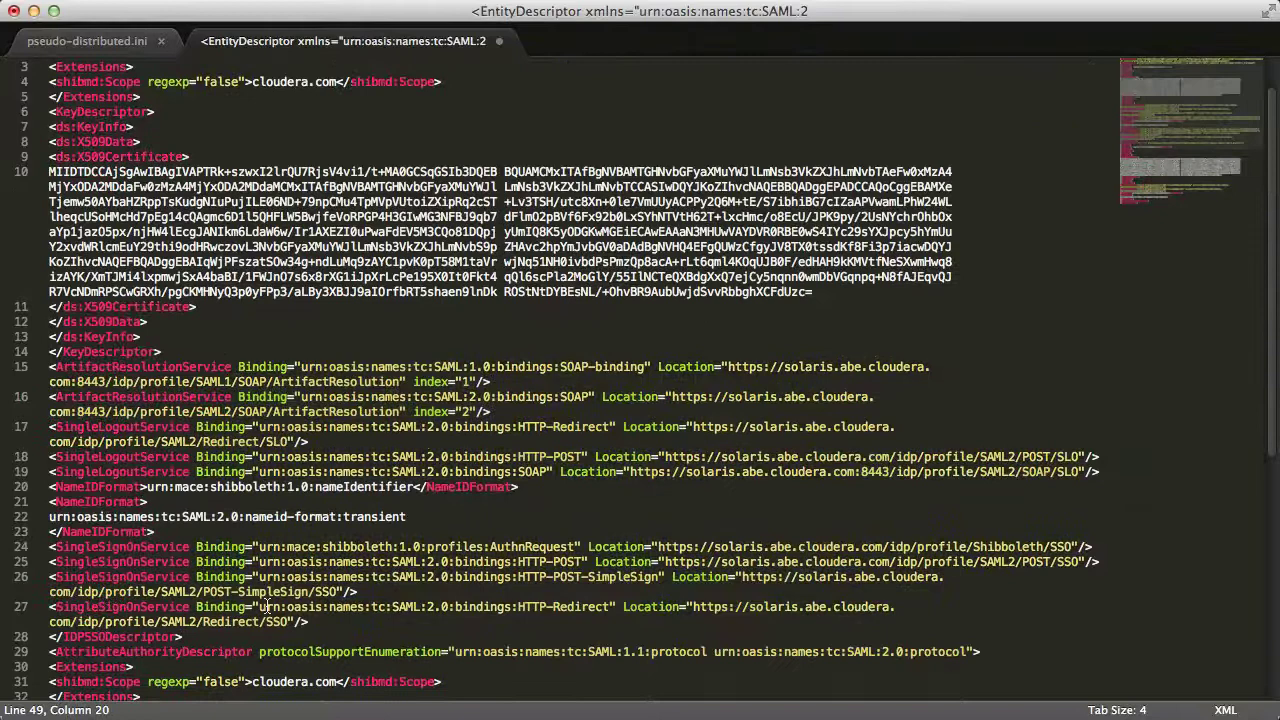
{"action": "left_click_drag", "start_coordinate": [72, 411], "coordinate": [107, 411]}
{"action": "key", "text": "super+c"}
{"action": "left_click", "coordinate": [72, 441]}
{"action": "key", "text": "super+v"}
{"action": "left_click", "coordinate": [903, 456], "text": "super"}
{"action": "left_click", "coordinate": [861, 546], "text": "super"}
{"action": "left_click", "coordinate": [868, 561], "text": "super"}
{"action": "key", "text": "super+v"}
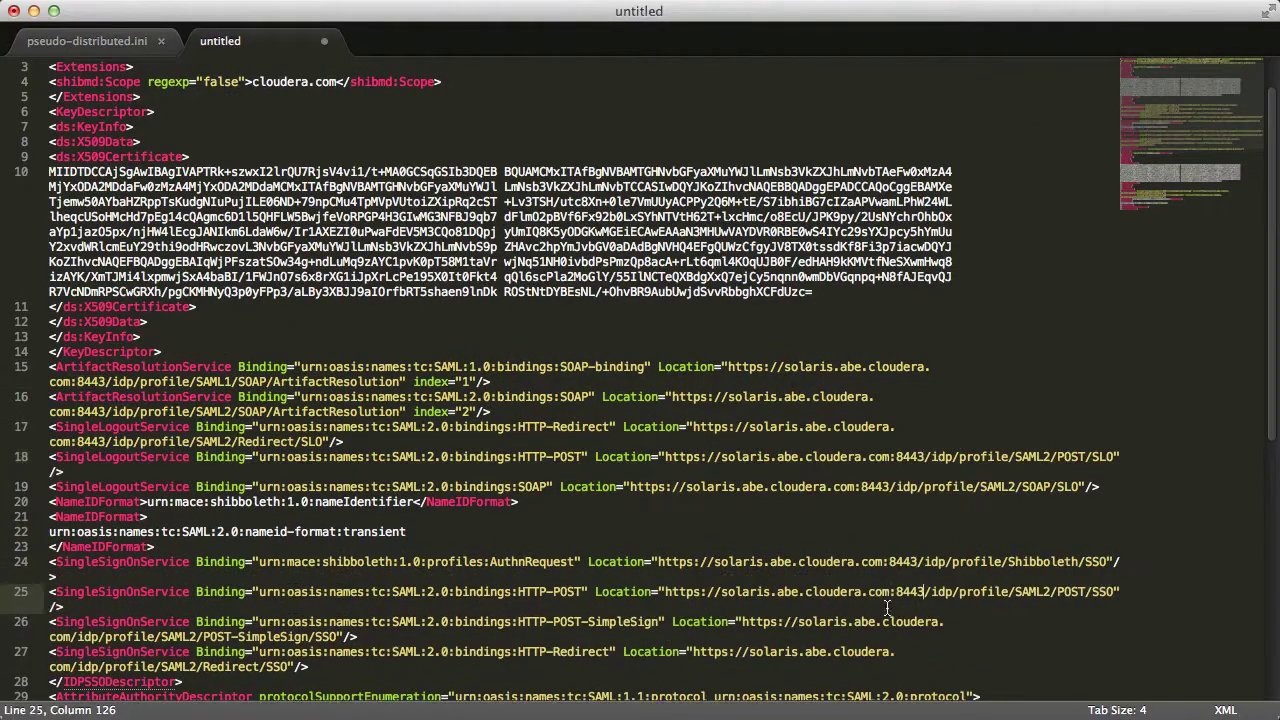
Select the solaris.abe.cloudera.com host name and search for its other occurrences
{"action": "scroll", "coordinate": [887, 607], "scroll_direction": "down", "scroll_amount": 6}
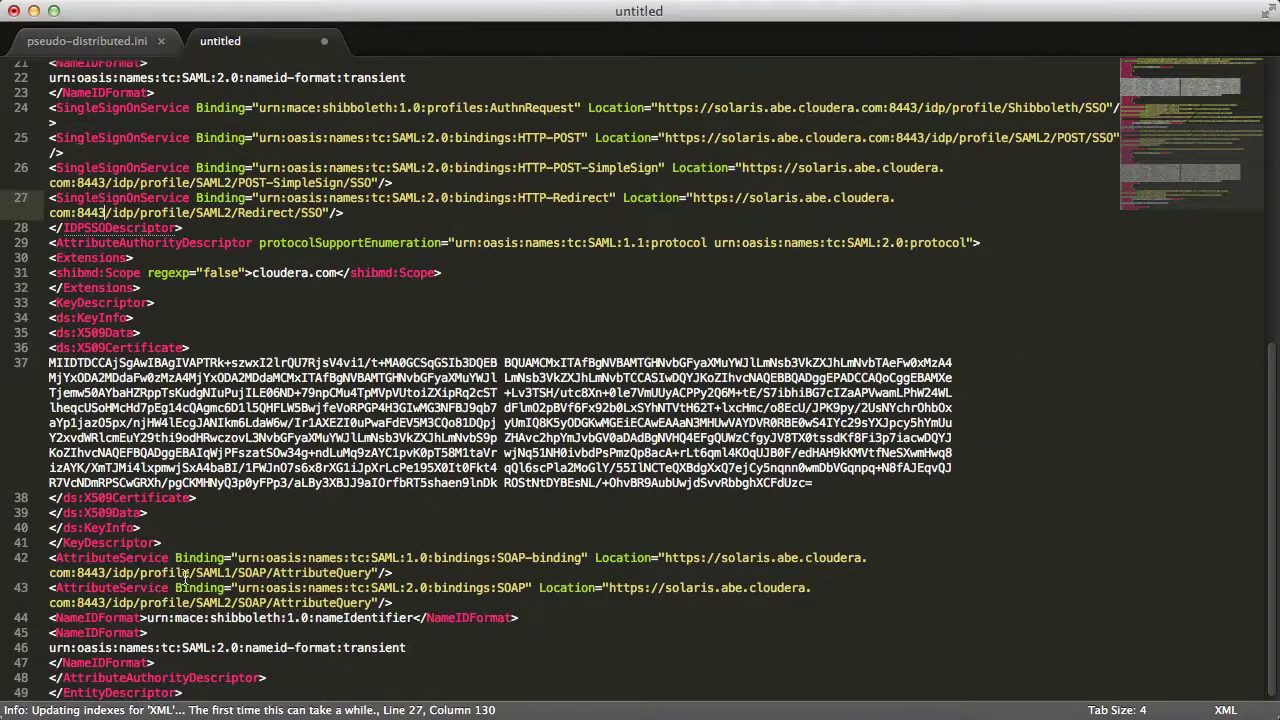
{"action": "left_click_drag", "start_coordinate": [722, 557], "coordinate": [778, 557]}
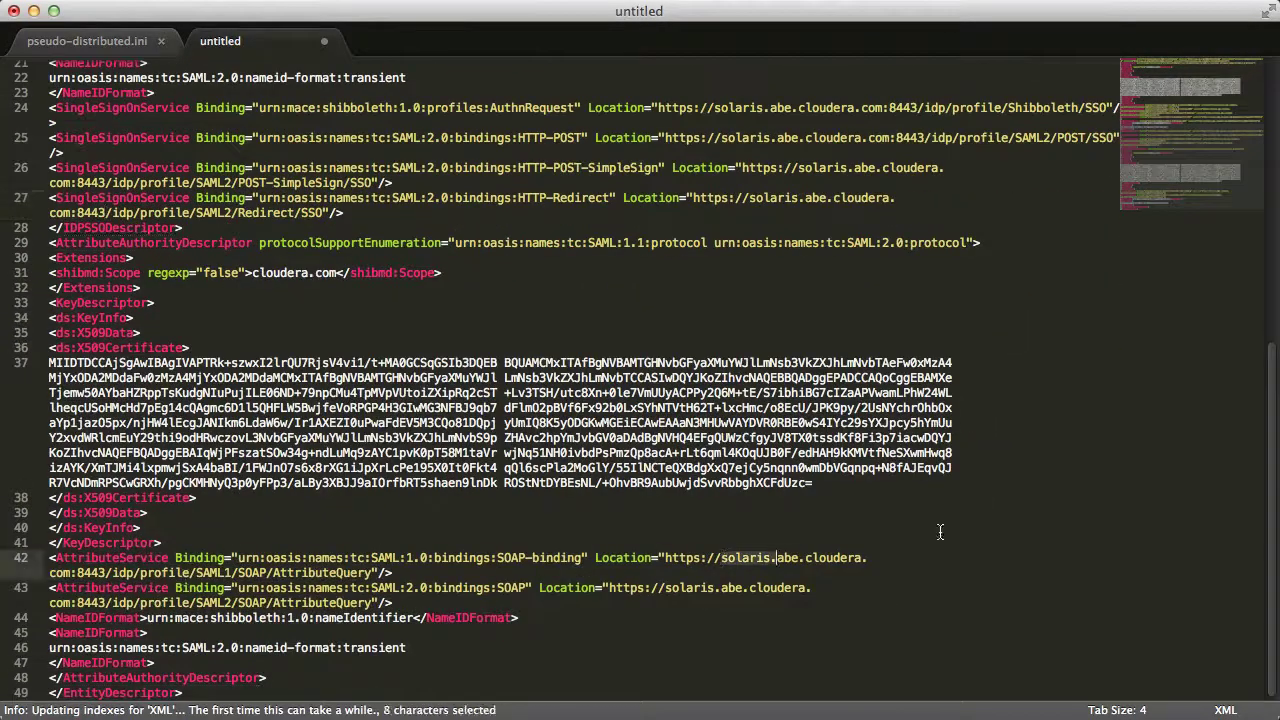
{"action": "left_click", "coordinate": [78, 572], "text": "shift"}
{"action": "key", "text": "super+f"}
{"action": "scroll", "coordinate": [884, 238], "scroll_direction": "up", "scroll_amount": 10}
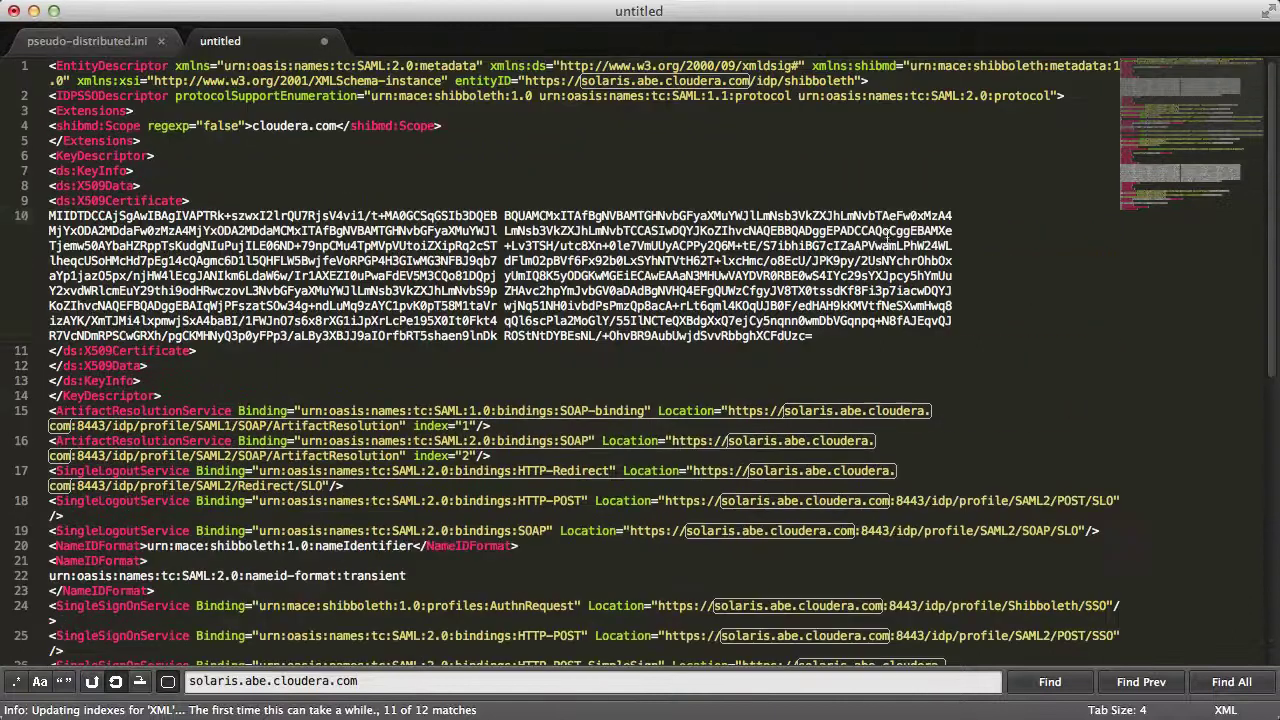
Save the new metadata file as /tmp/metadata.xml
{"action": "key", "text": "super+s"}
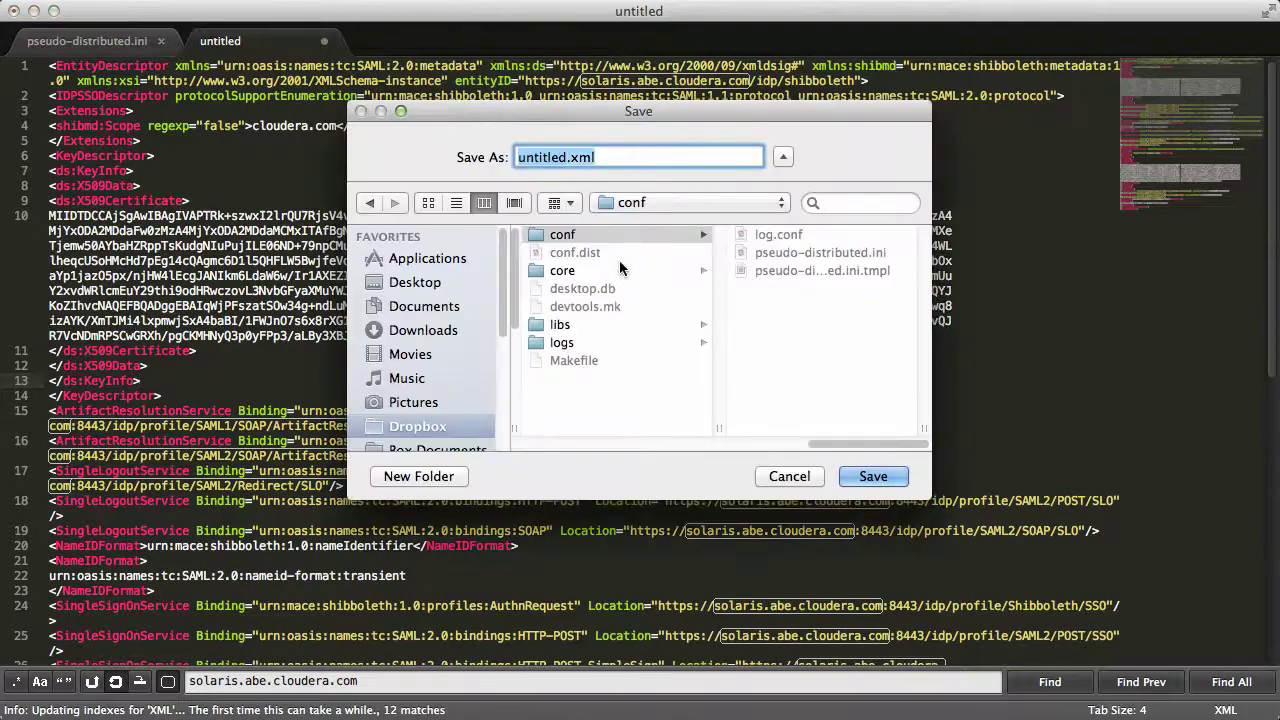
{"action": "type", "text": "/tmp/"}
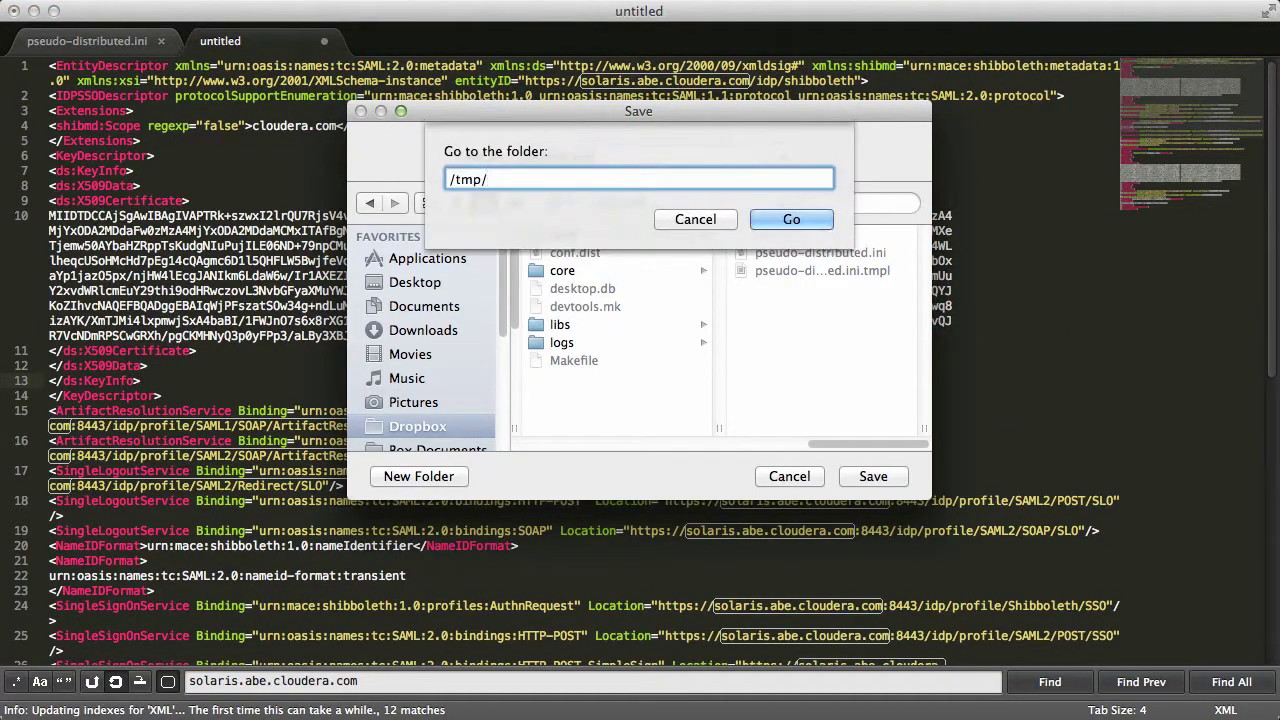
{"action": "key", "text": "Return"}
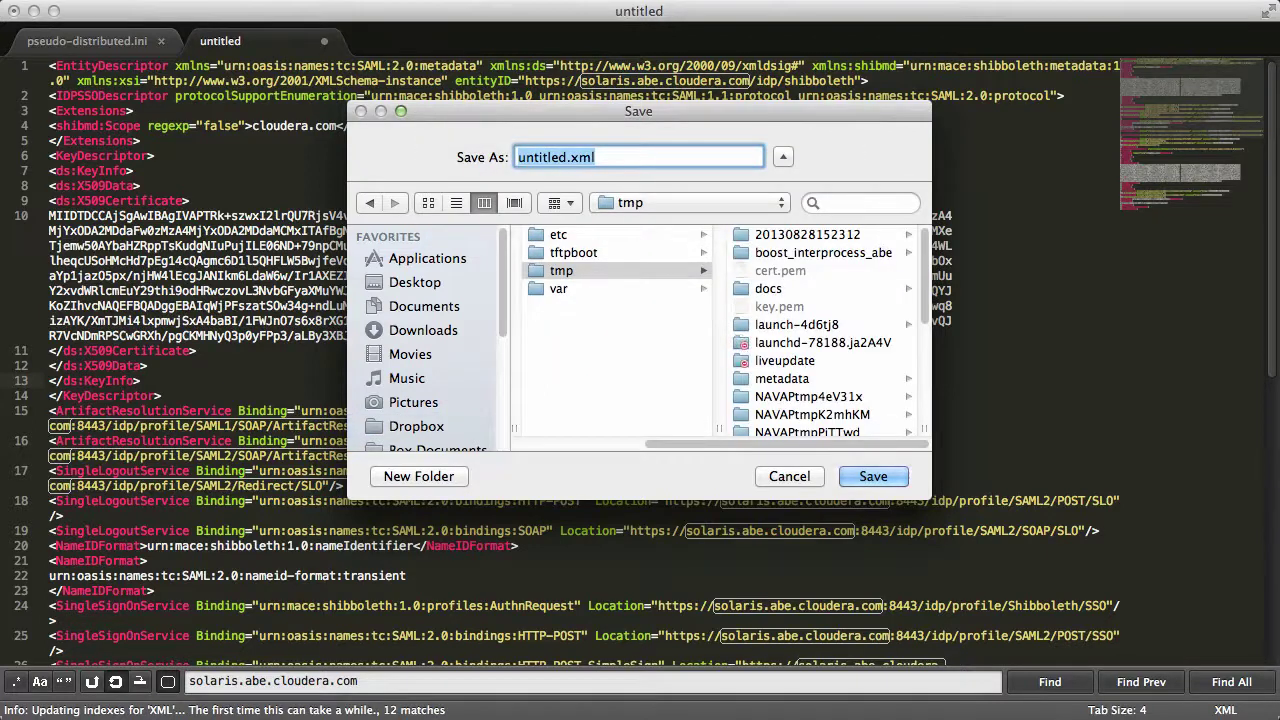
{"action": "key", "text": "BackSpace"}
{"action": "type", "text": "metadata."}
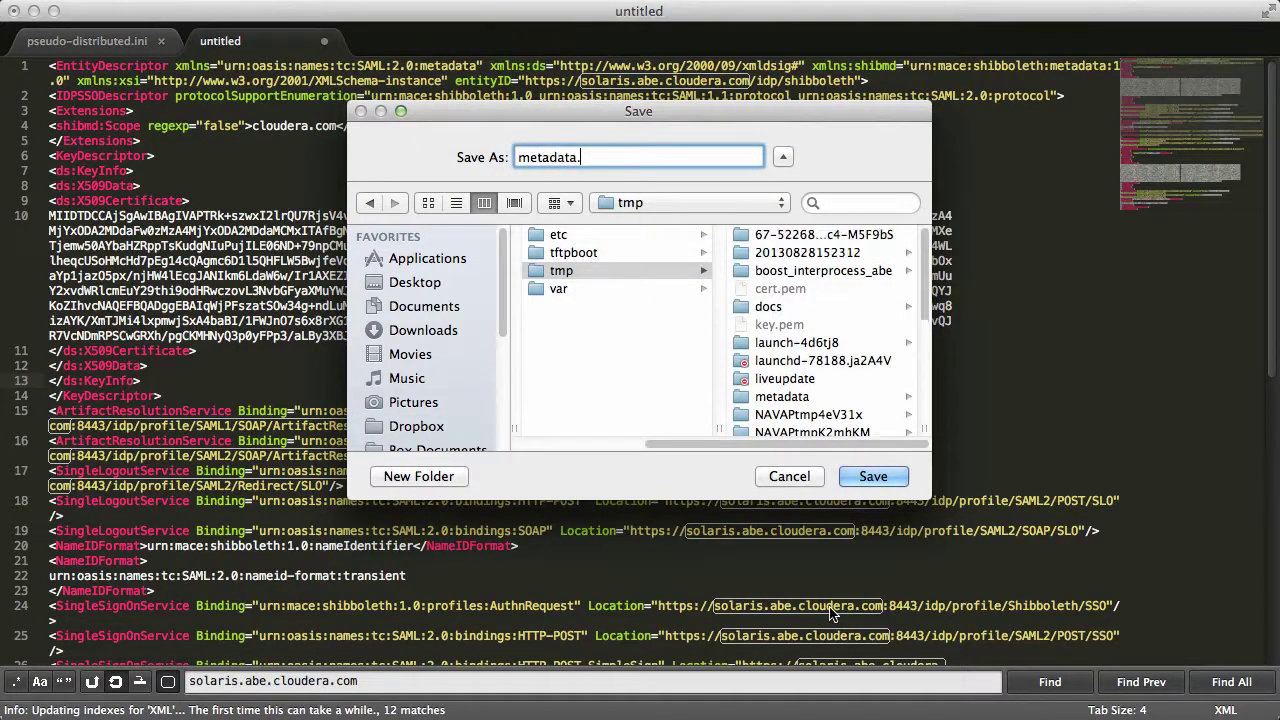
{"action": "type", "text": "xml"}
{"action": "key", "text": "Return"}
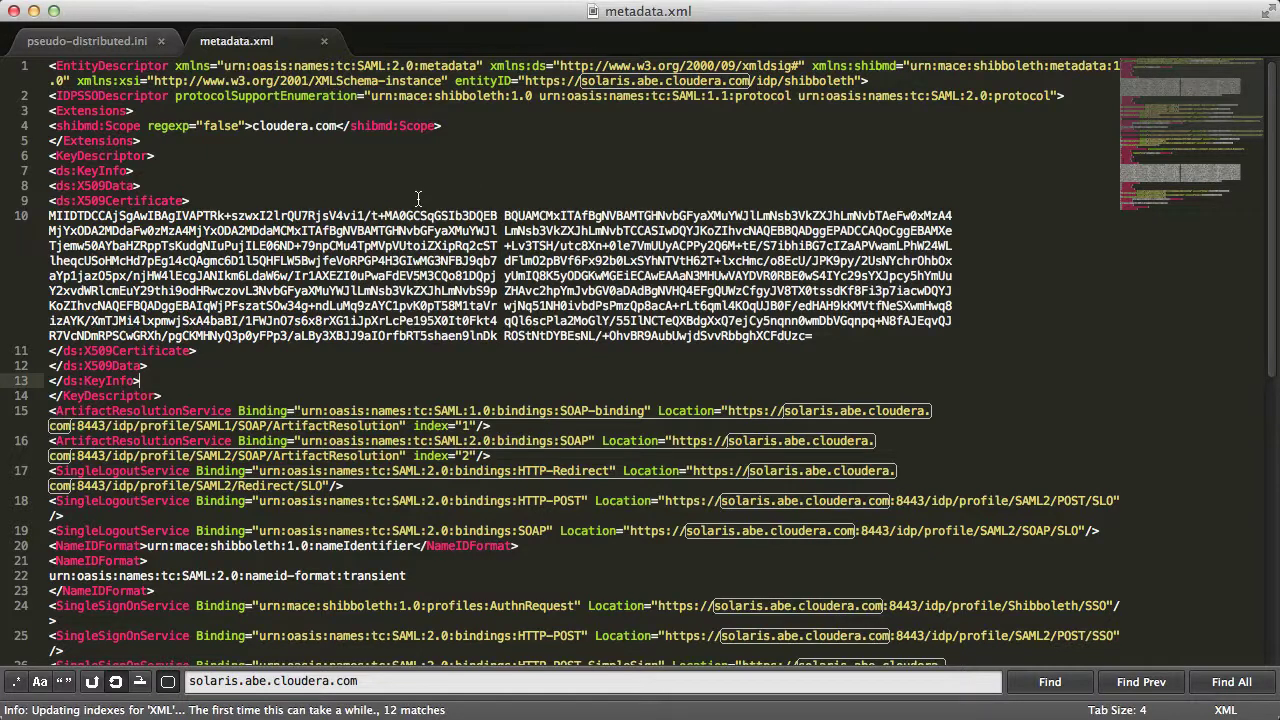
Close metadata.xml and set the uncommented metadata_file setting to /tmp/metadata.xml
{"action": "key", "text": "super+w"}
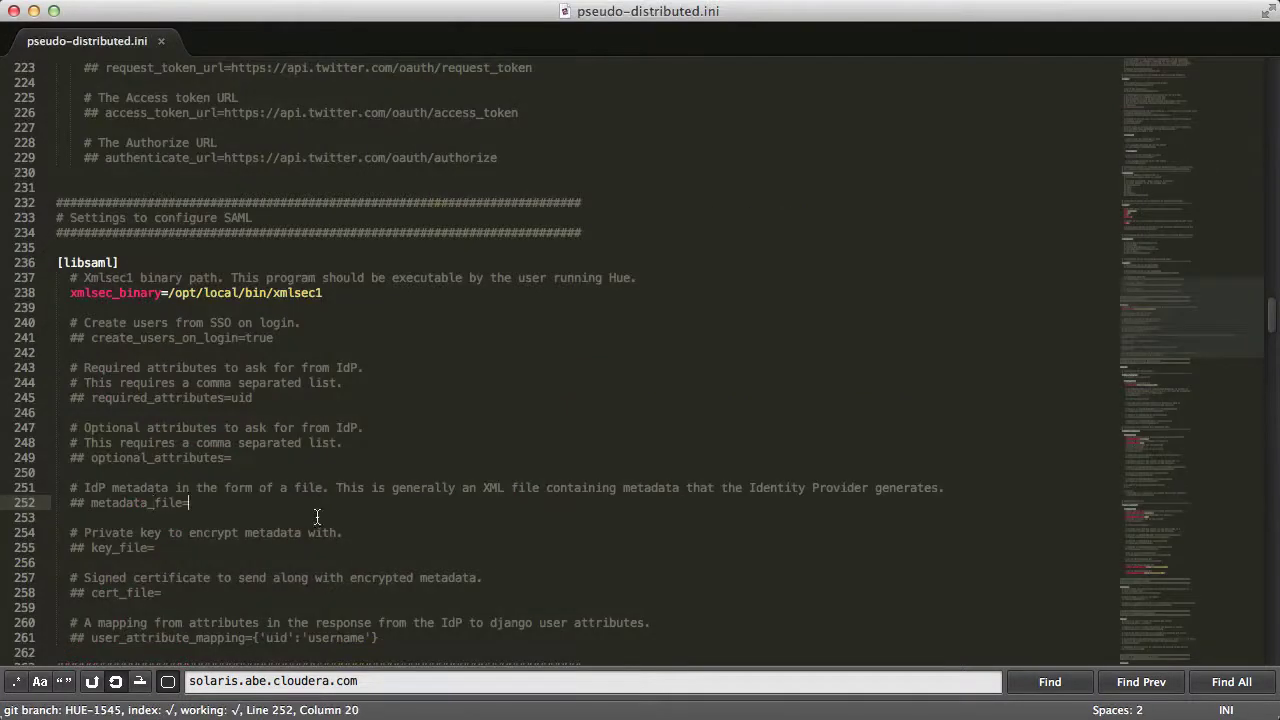
{"action": "type", "text": "/tmp/metadat"}
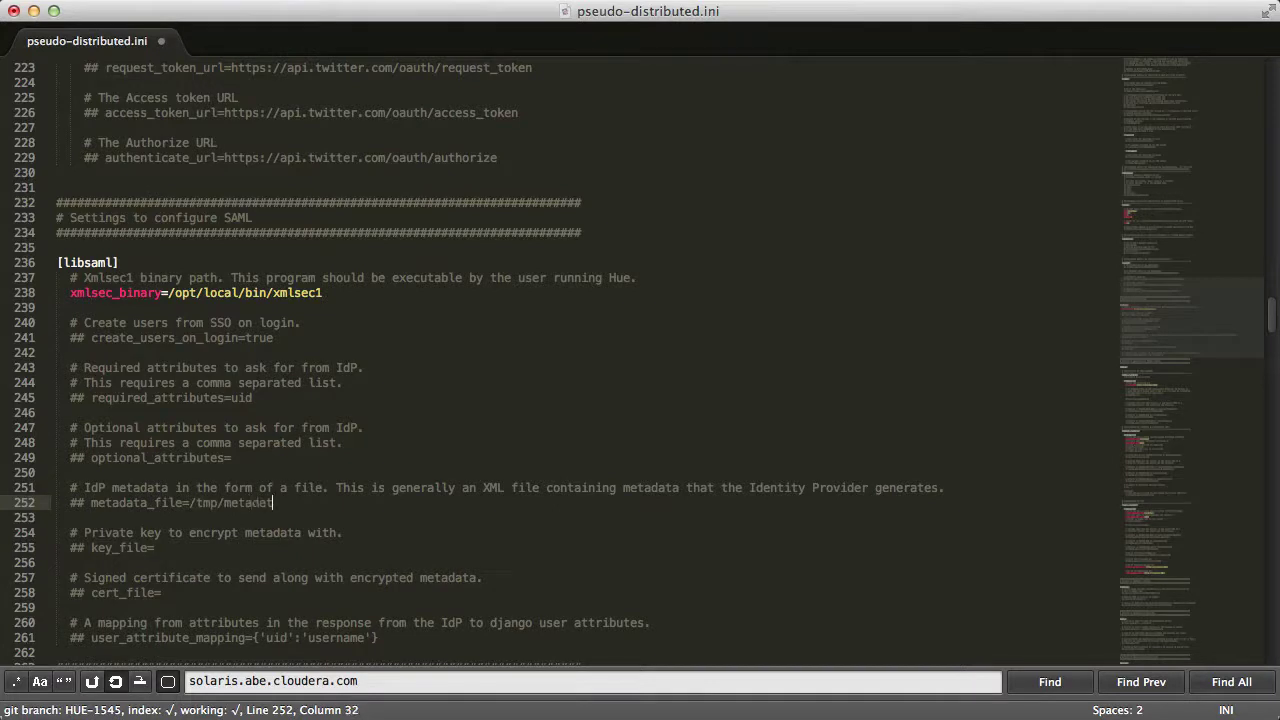
{"action": "type", "text": "a.xml"}
{"action": "key", "text": "Delete"}
{"action": "key", "text": "Delete"}
{"action": "key", "text": "Delete"}
{"action": "scroll", "coordinate": [580, 360], "scroll_direction": "down", "scroll_amount": 5}
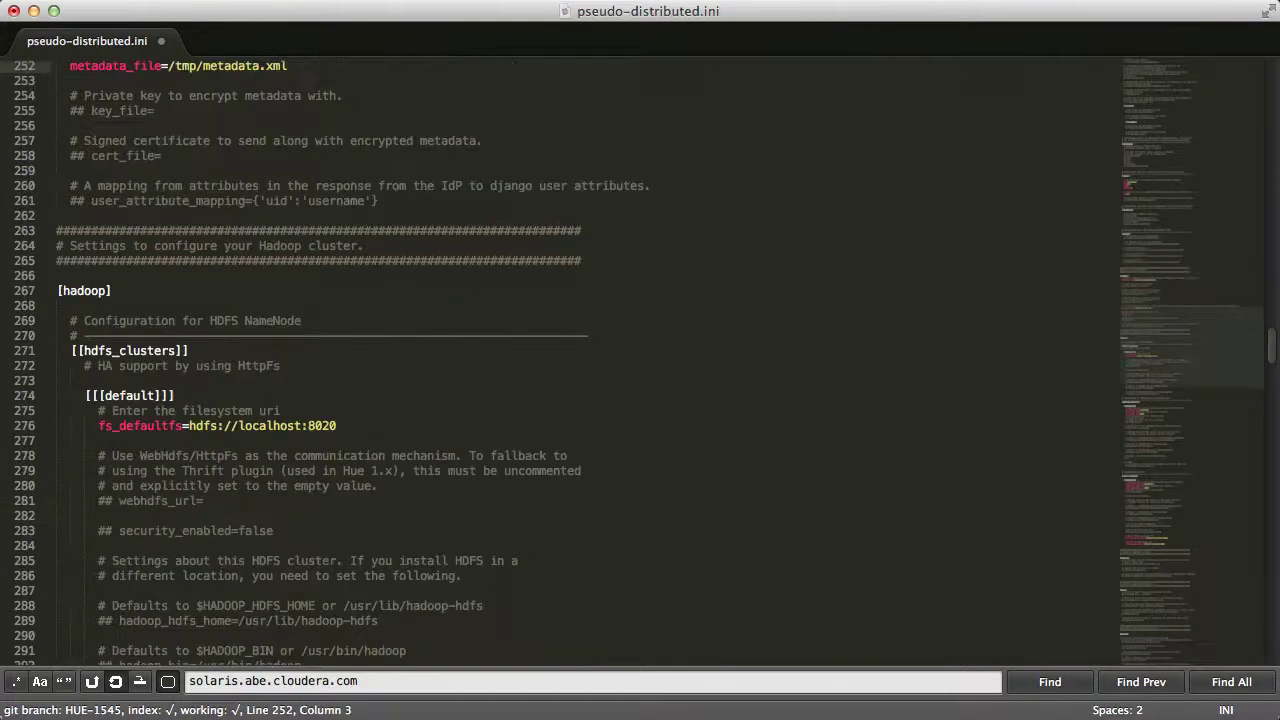
{"action": "scroll", "coordinate": [270, 270], "scroll_direction": "up", "scroll_amount": 1}
Copy idp.crt and idp.key from the Shibboleth server 192.168.92.134 into /tmp with scp
{"action": "key", "text": "super+Tab"}
{"action": "left_click", "coordinate": [517, 444]}
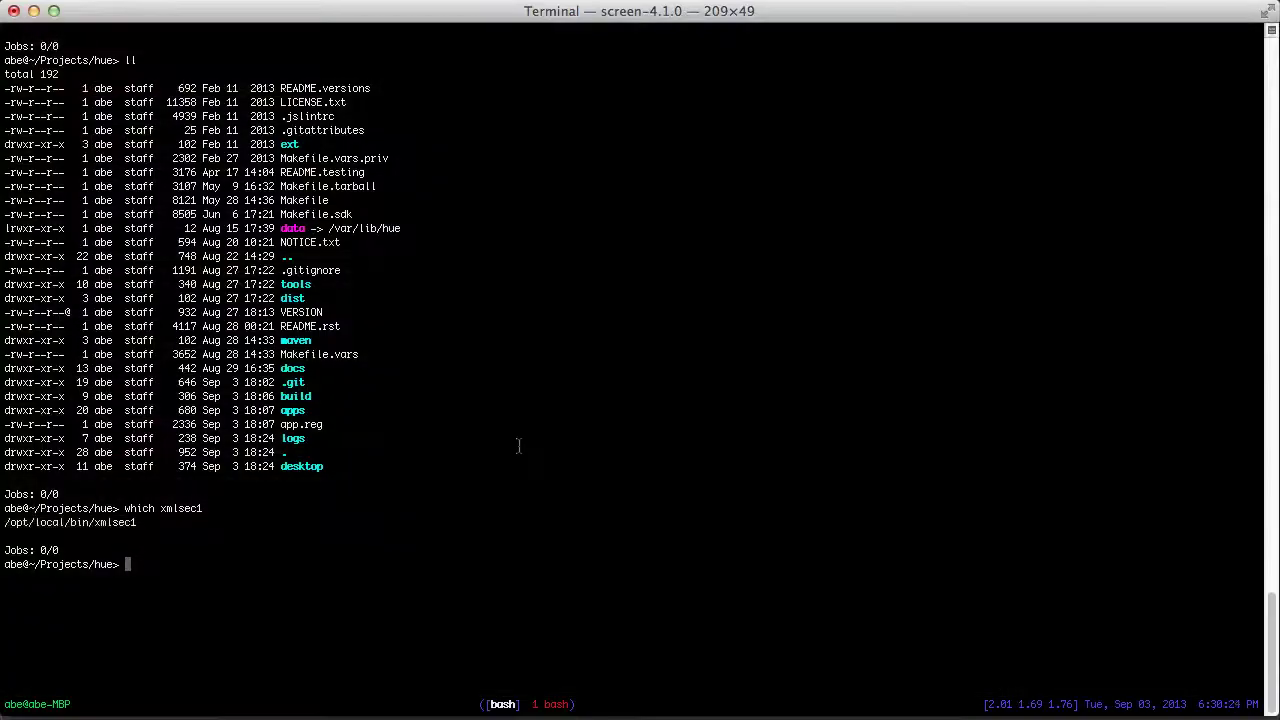
{"action": "type", "text": "scp 192.168.92.134:/opt/shibboleth-idp/credentials"}
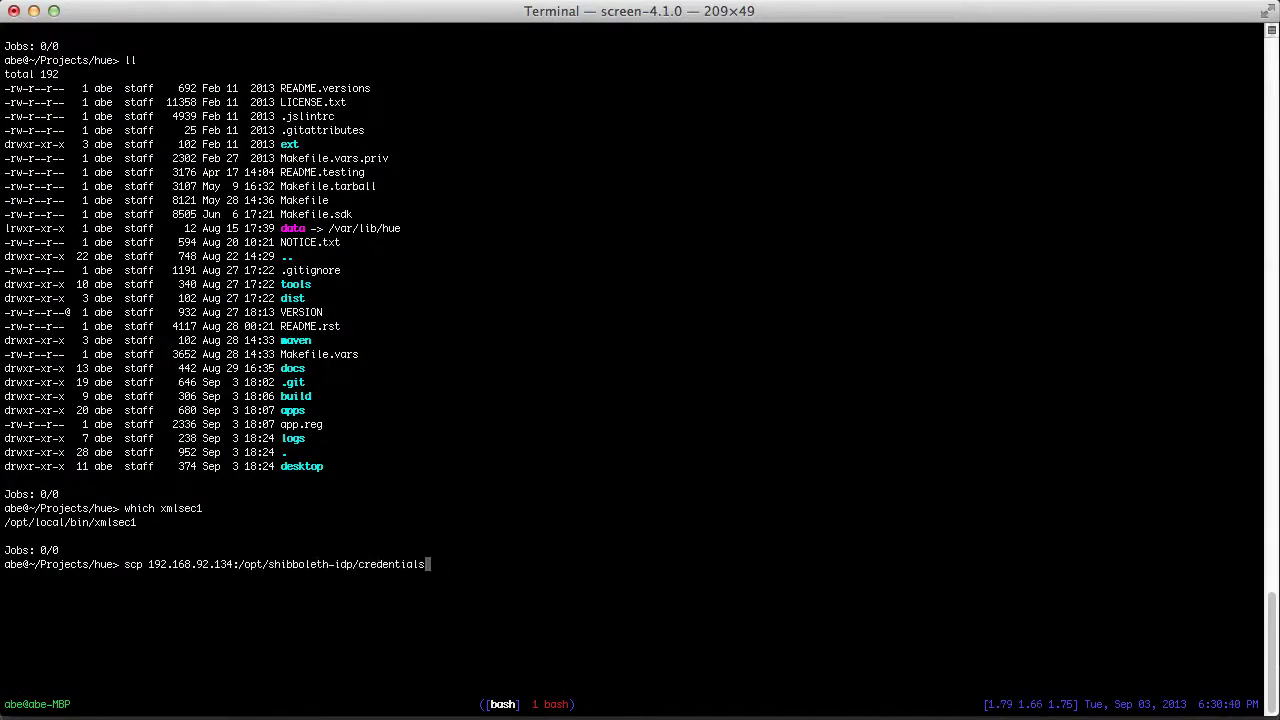
{"action": "type", "text": "/idp.crt /tmp/"}
{"action": "key", "text": "Return"}
{"action": "key", "text": "Up"}
{"action": "key", "text": "Left"}
{"action": "key", "text": "Left"}
{"action": "key", "text": "Left"}
{"action": "key", "text": "Left"}
{"action": "key", "text": "Left"}
{"action": "key", "text": "Left"}
{"action": "key", "text": "BackSpace"}
{"action": "key", "text": "BackSpace"}
{"action": "key", "text": "BackSpace"}
{"action": "type", "text": "key"}
{"action": "key", "text": "Return"}
Rename /tmp/idp.crt to /tmp/cert.pem and edit the command to rename idp.key to key.pem
{"action": "type", "text": "mv /tmp/idp."}
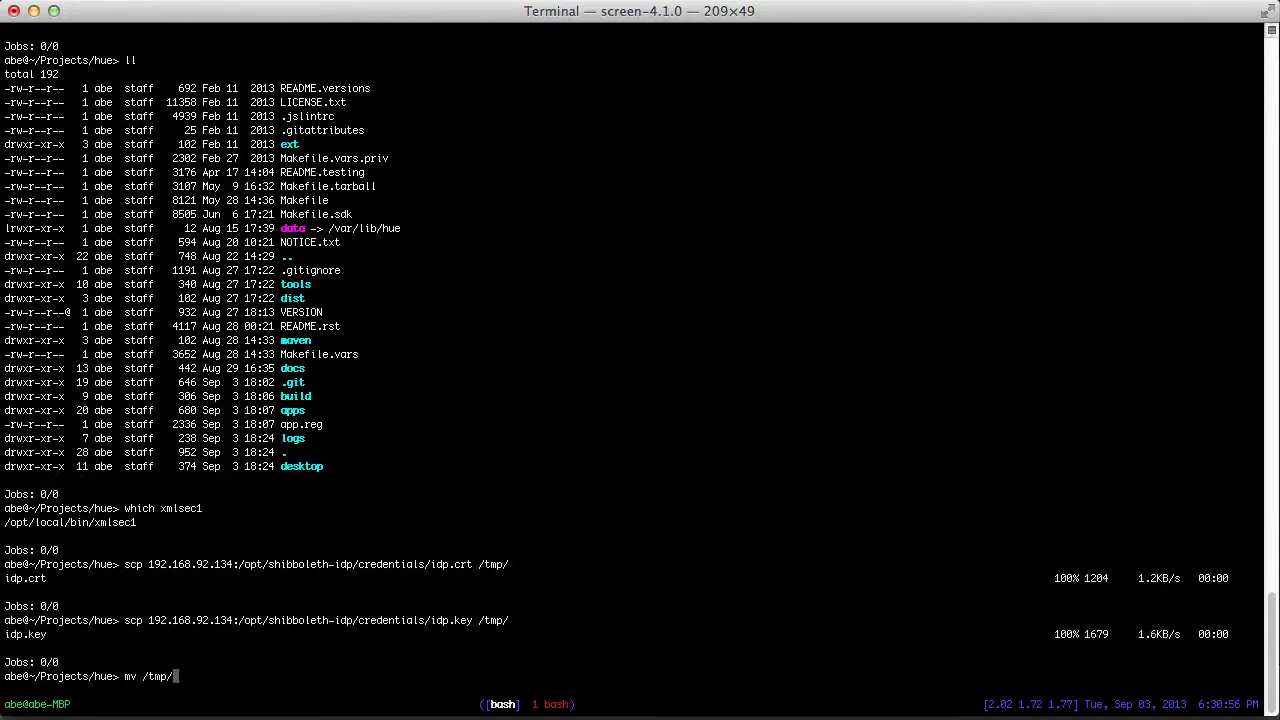
{"action": "key", "text": "Tab"}
{"action": "type", "text": "crt /tmp/cert.pem"}
{"action": "key", "text": "Return"}
{"action": "key", "text": "Up"}
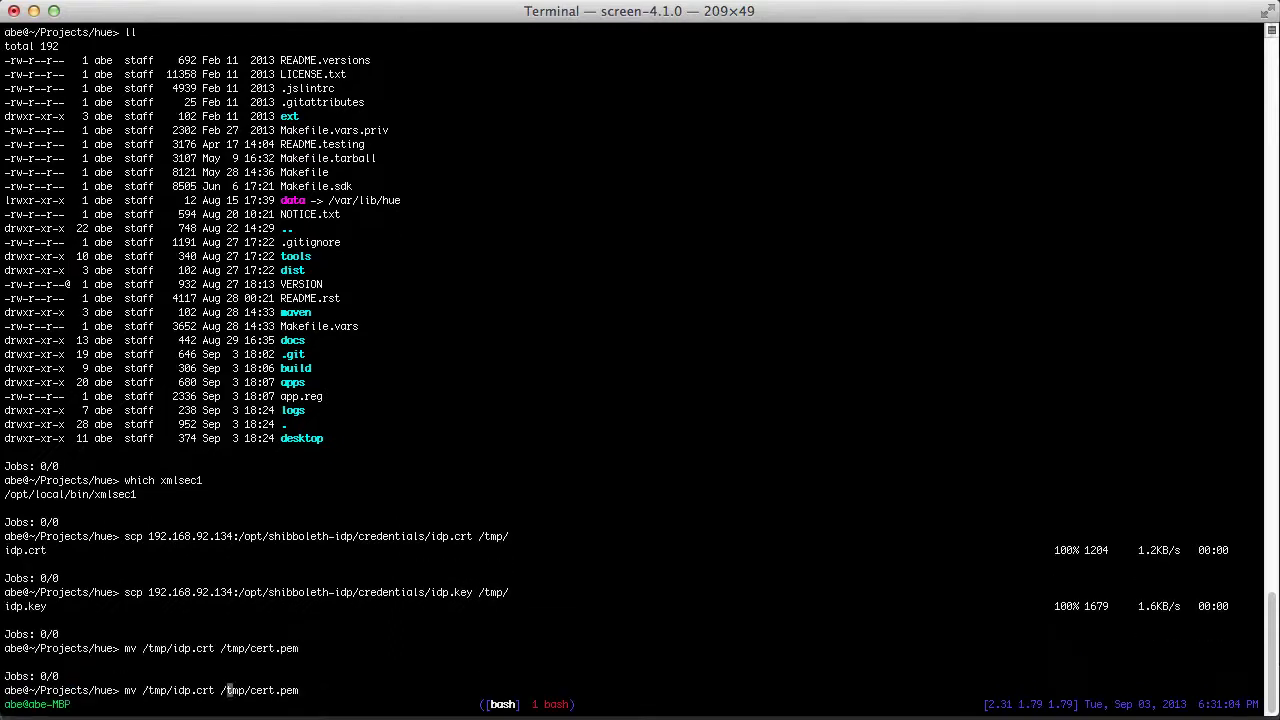
{"action": "key", "text": "Left"}
{"action": "key", "text": "Left"}
{"action": "key", "text": "Left"}
{"action": "key", "text": "Left"}
{"action": "key", "text": "Left"}
{"action": "key", "text": "Left"}
{"action": "key", "text": "Left"}
{"action": "key", "text": "Left"}
{"action": "key", "text": "Left"}
{"action": "key", "text": "Left"}
{"action": "key", "text": "Left"}
{"action": "key", "text": "Left"}
{"action": "key", "text": "Left"}
{"action": "key", "text": "Left"}
{"action": "key", "text": "BackSpace"}
{"action": "key", "text": "BackSpace"}
{"action": "key", "text": "BackSpace"}
{"action": "type", "text": "key"}
{"action": "key", "text": "Right"}
{"action": "key", "text": "Right"}
{"action": "key", "text": "Right"}
{"action": "key", "text": "Right"}
{"action": "key", "text": "Right"}
{"action": "key", "text": "Right"}
{"action": "key", "text": "Right"}
{"action": "key", "text": "Right"}
{"action": "key", "text": "Right"}
{"action": "key", "text": "Right"}
{"action": "key", "text": "BackSpace"}
{"action": "key", "text": "BackSpace"}
{"action": "key", "text": "BackSpace"}
{"action": "key", "text": "BackSpace"}
Finish renaming the key to /tmp/key.pem, then uncomment key_file and set it to /tmp/key.pem
{"action": "type", "text": "key"}
{"action": "key", "text": "Return"}
{"action": "key", "text": "super+Tab"}
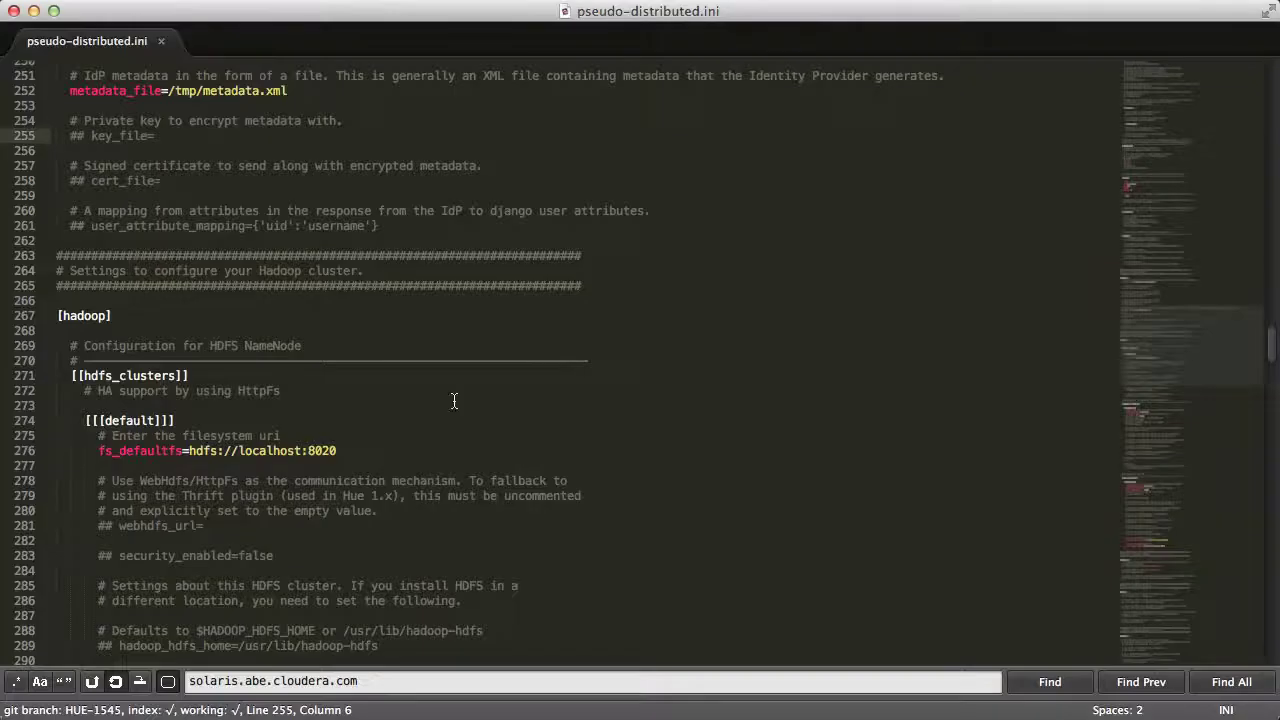
{"action": "key", "text": "BackSpace"}
{"action": "key", "text": "BackSpace"}
{"action": "key", "text": "BackSpace"}
{"action": "key", "text": "super+Right"}
{"action": "type", "text": "/tm"}
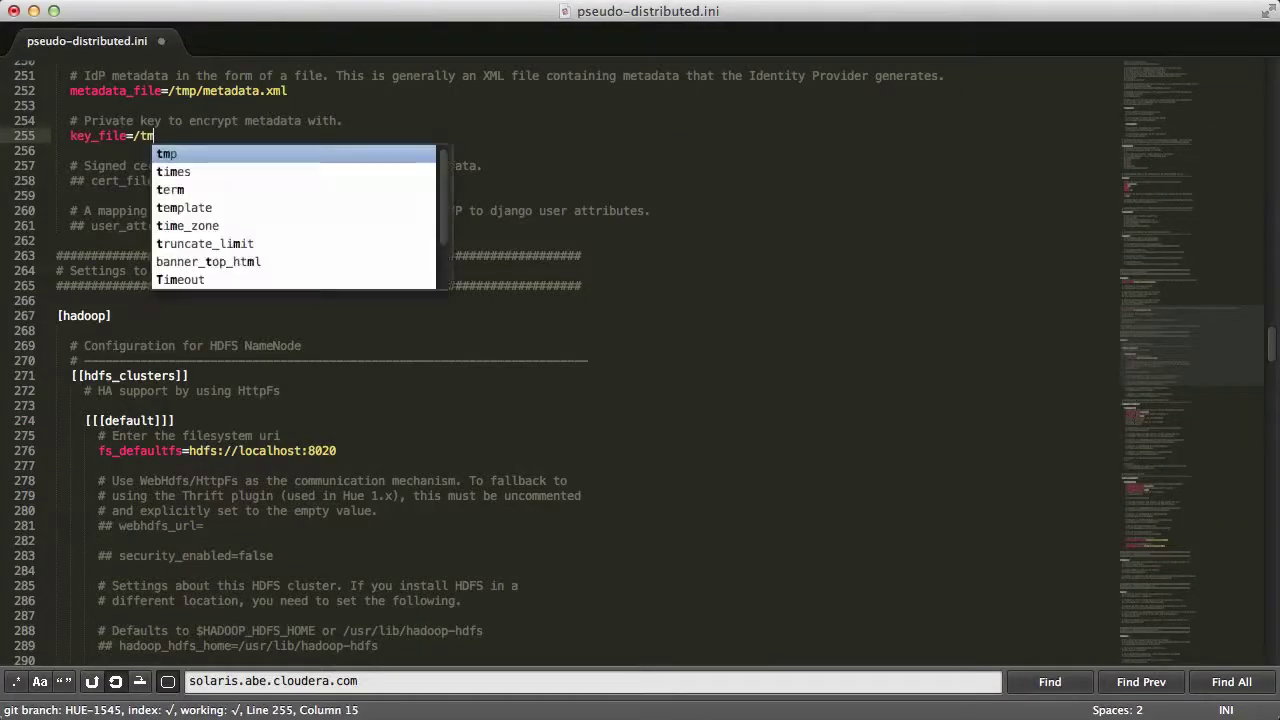
{"action": "type", "text": "p/key.pem"}
{"action": "key", "text": "Down"}
{"action": "key", "text": "Down"}
{"action": "key", "text": "Down"}
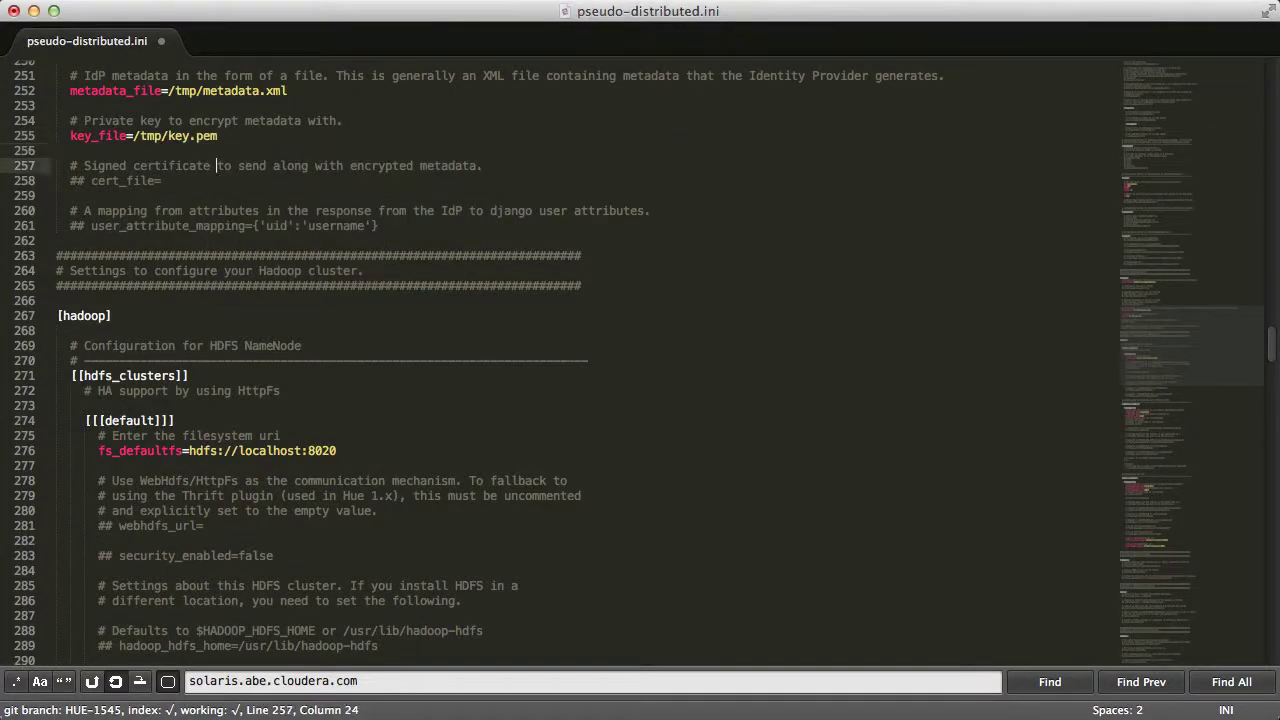
Uncomment cert_file, set it to /tmp/cert.pem, and save the configuration
{"action": "key", "text": "super+Left"}
{"action": "key", "text": "shift+Right"}
{"action": "key", "text": "shift+Right"}
{"action": "key", "text": "shift+Right"}
{"action": "key", "text": "BackSpace"}
{"action": "key", "text": "super+Right"}
{"action": "type", "text": "/t"}
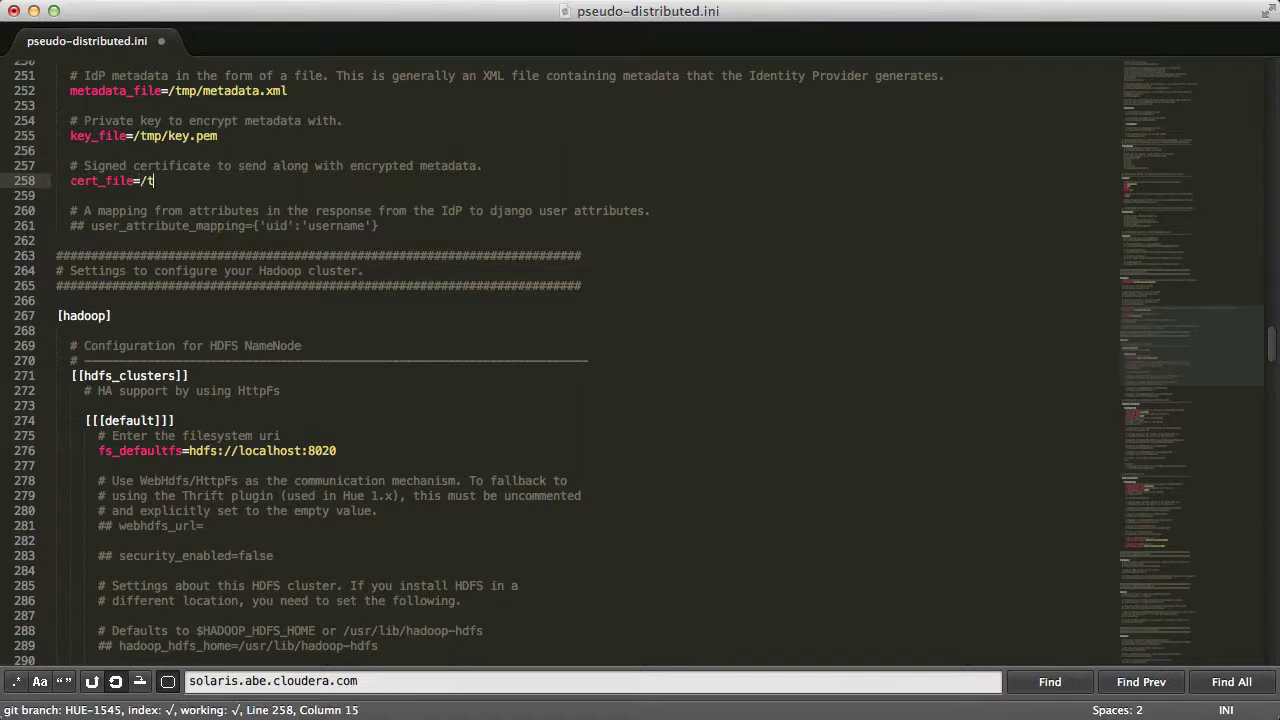
{"action": "type", "text": "mp/cert.pem"}
{"action": "key", "text": "super+s"}
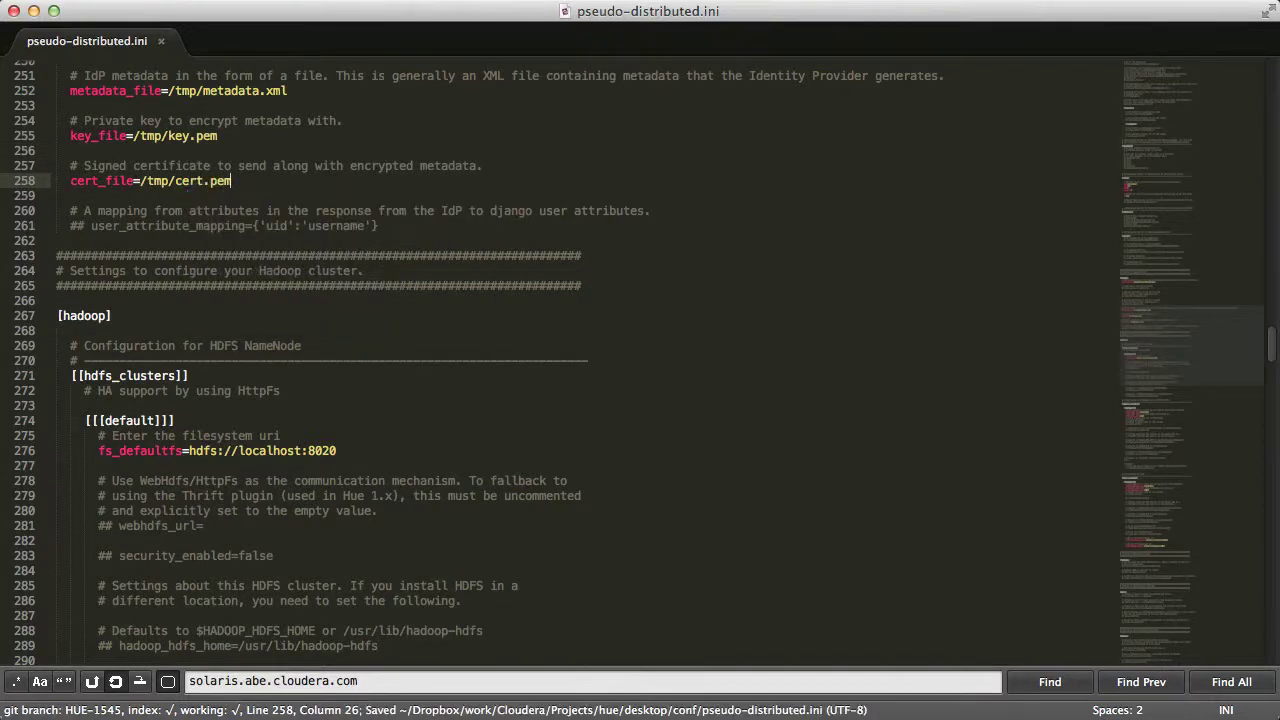
{"action": "scroll", "coordinate": [347, 214], "scroll_direction": "up", "scroll_amount": 10}
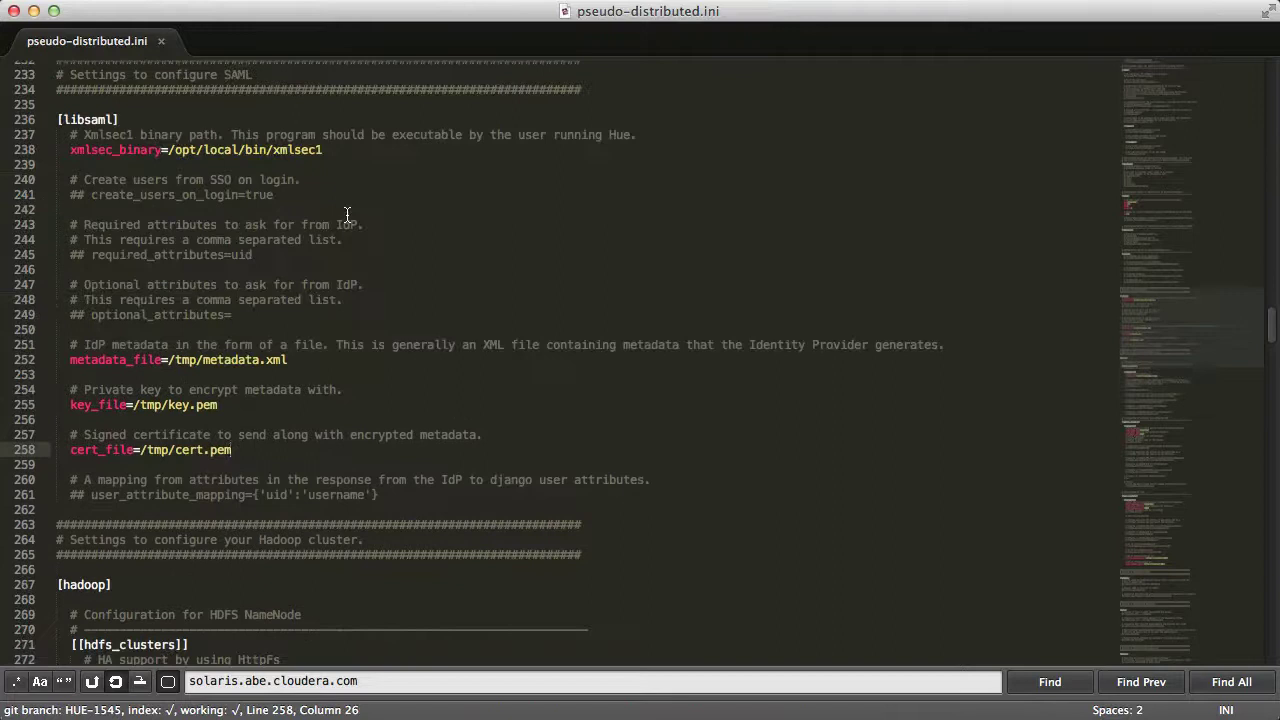
{"action": "key", "text": "Escape"}
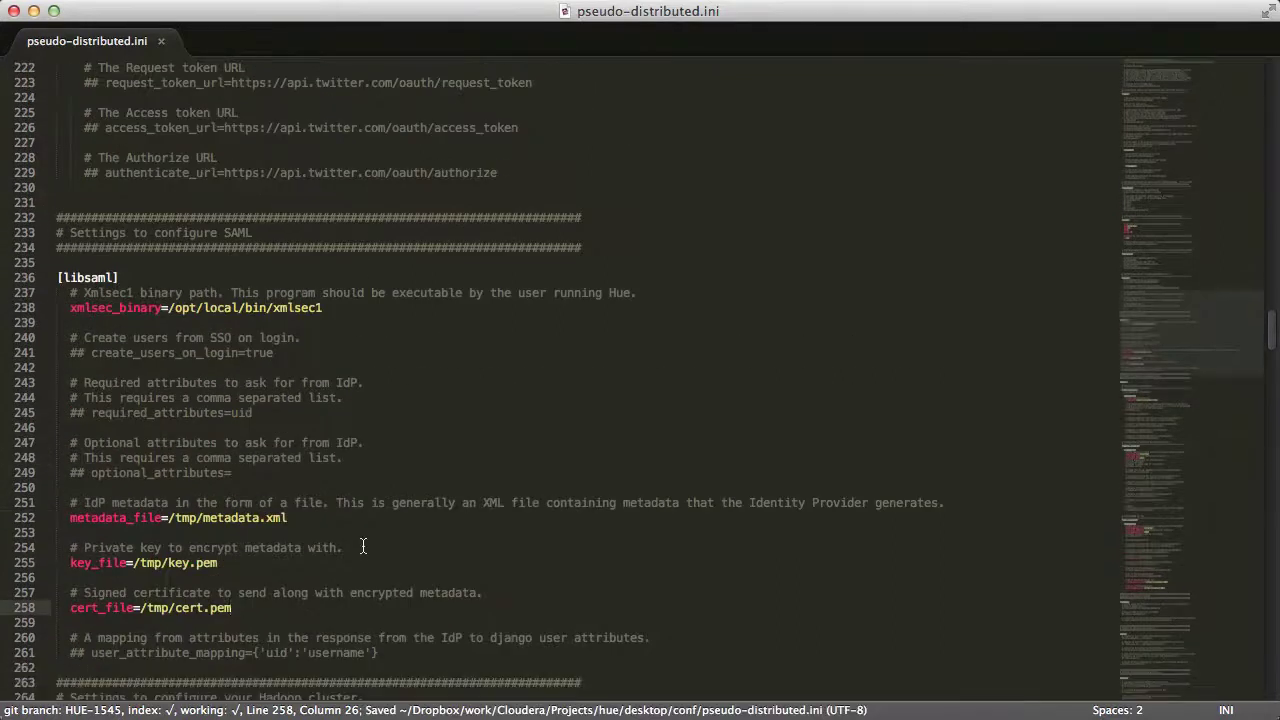
Uncomment the [[auth]] backend line and replace its value with libsaml.backend.SAML2Backend
{"action": "scroll", "coordinate": [363, 545], "scroll_direction": "up", "scroll_amount": 20}
{"action": "scroll", "coordinate": [363, 545], "scroll_direction": "up", "scroll_amount": 20}
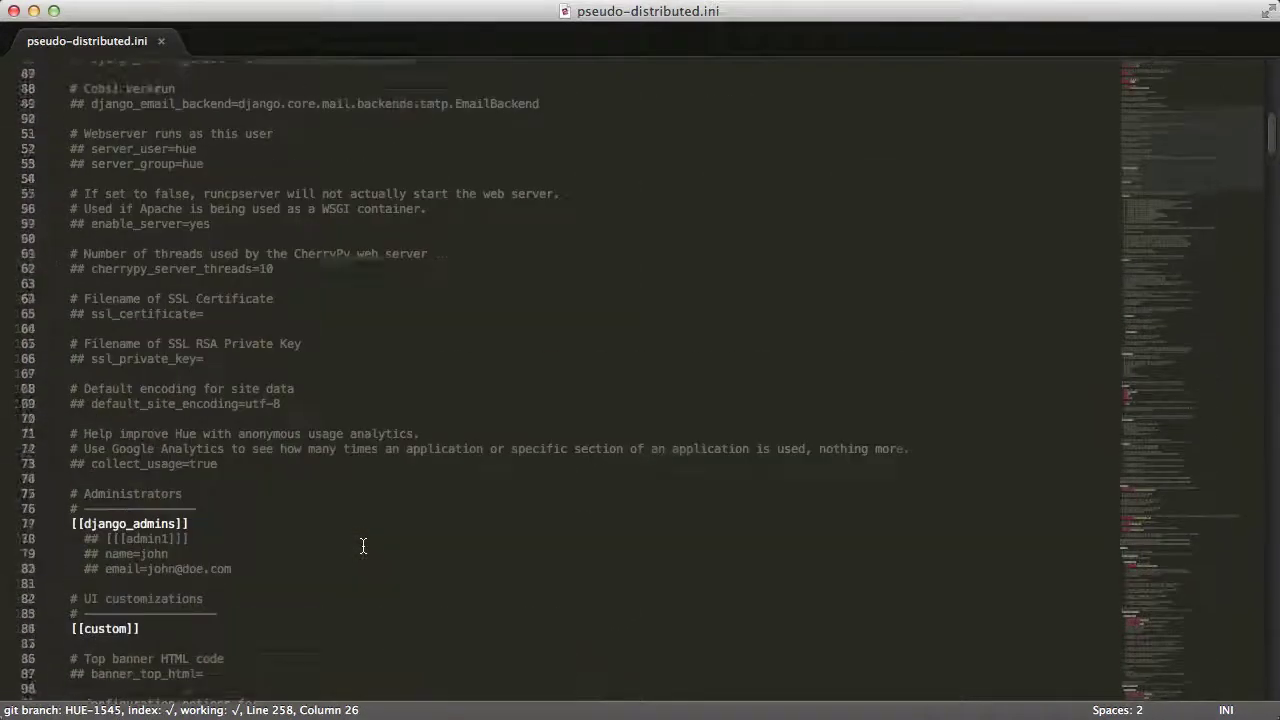
{"action": "scroll", "coordinate": [363, 545], "scroll_direction": "down", "scroll_amount": 8}
{"action": "left_click", "coordinate": [108, 568]}
{"action": "key", "text": "BackSpace"}
{"action": "key", "text": "BackSpace"}
{"action": "key", "text": "BackSpace"}
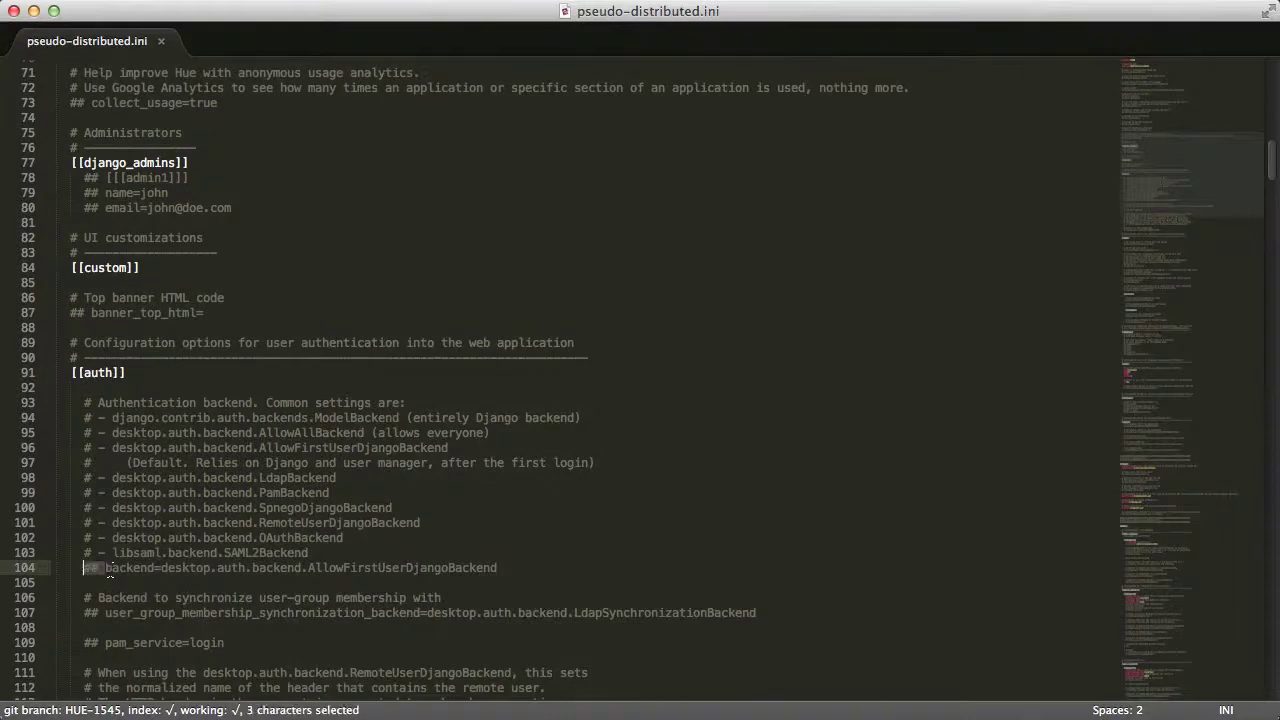
{"action": "key", "text": "super+Right"}
{"action": "key", "text": "alt+shift+Left"}
{"action": "key", "text": "alt+shift+Left"}
{"action": "key", "text": "alt+shift+Left"}
{"action": "key", "text": "alt+shift+Left"}
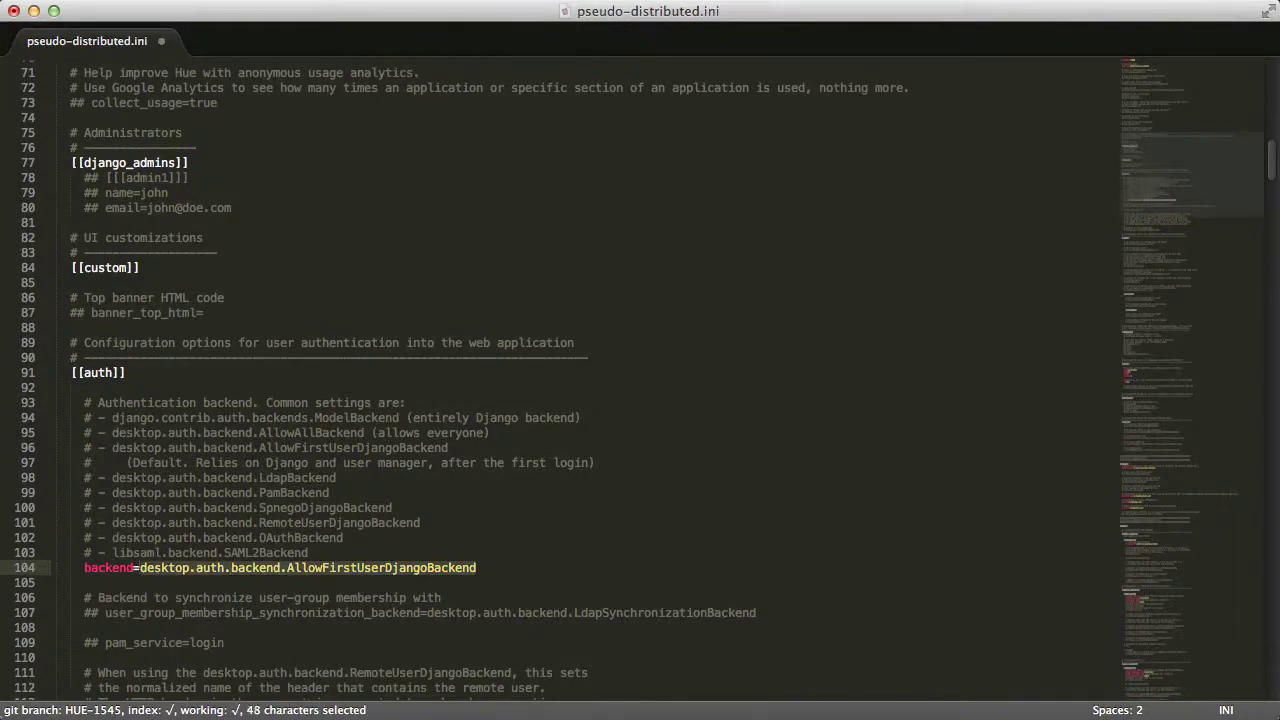
{"action": "type", "text": "libsaml.backend."}
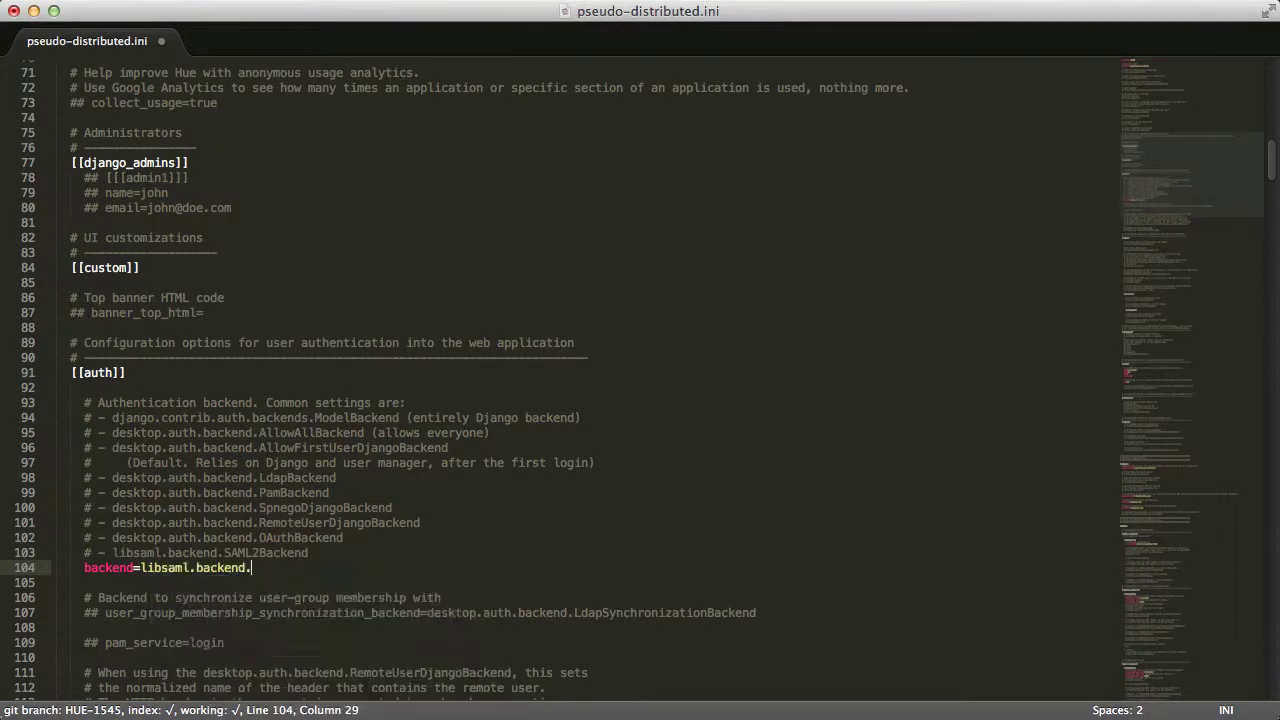
{"action": "type", "text": "SAML2Backend"}
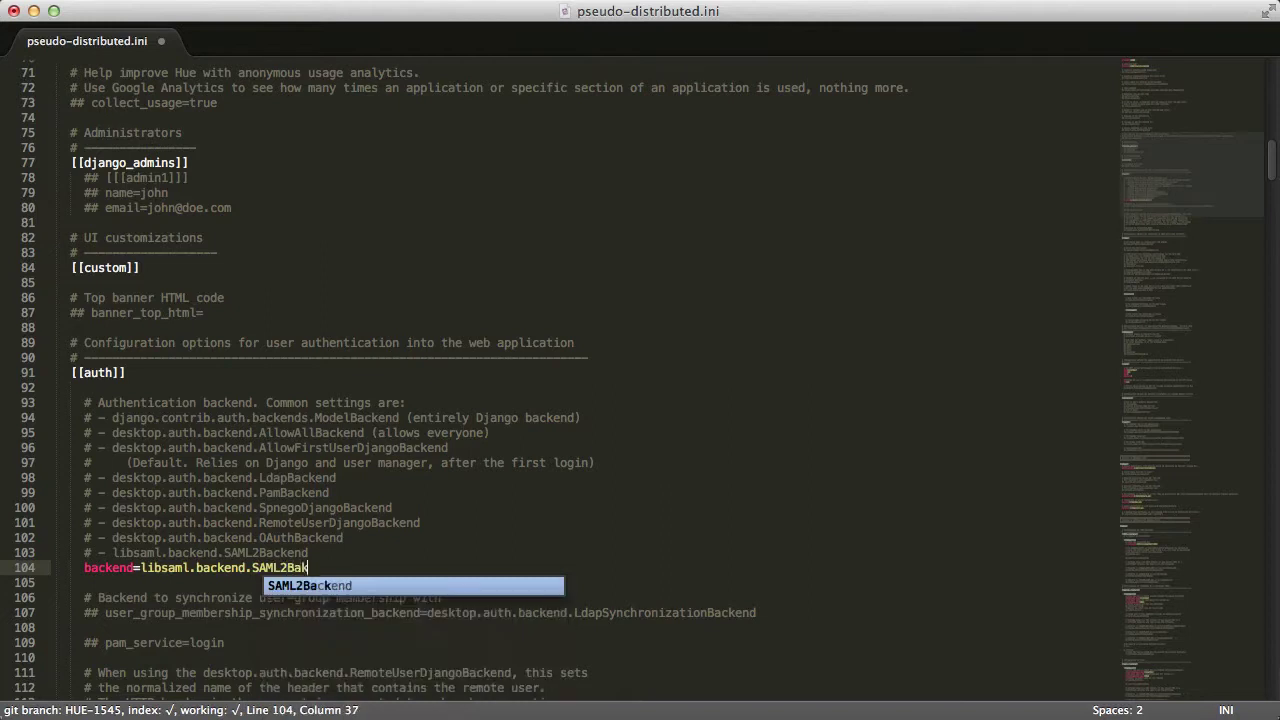
Save the backend change, run huestart, then install djangosaml2 with build/env/bin/pip
{"action": "key", "text": "super+s"}
{"action": "key", "text": "super+Tab"}
{"action": "type", "text": "huestart"}
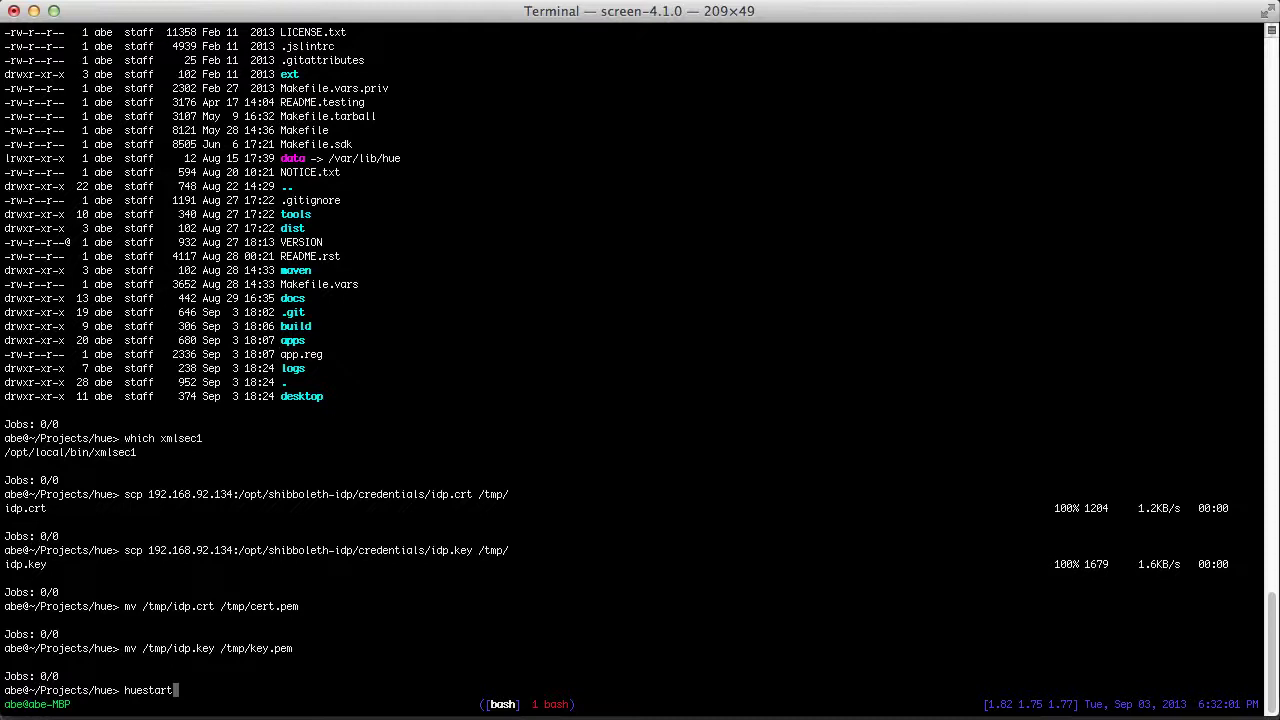
{"action": "key", "text": "Return"}
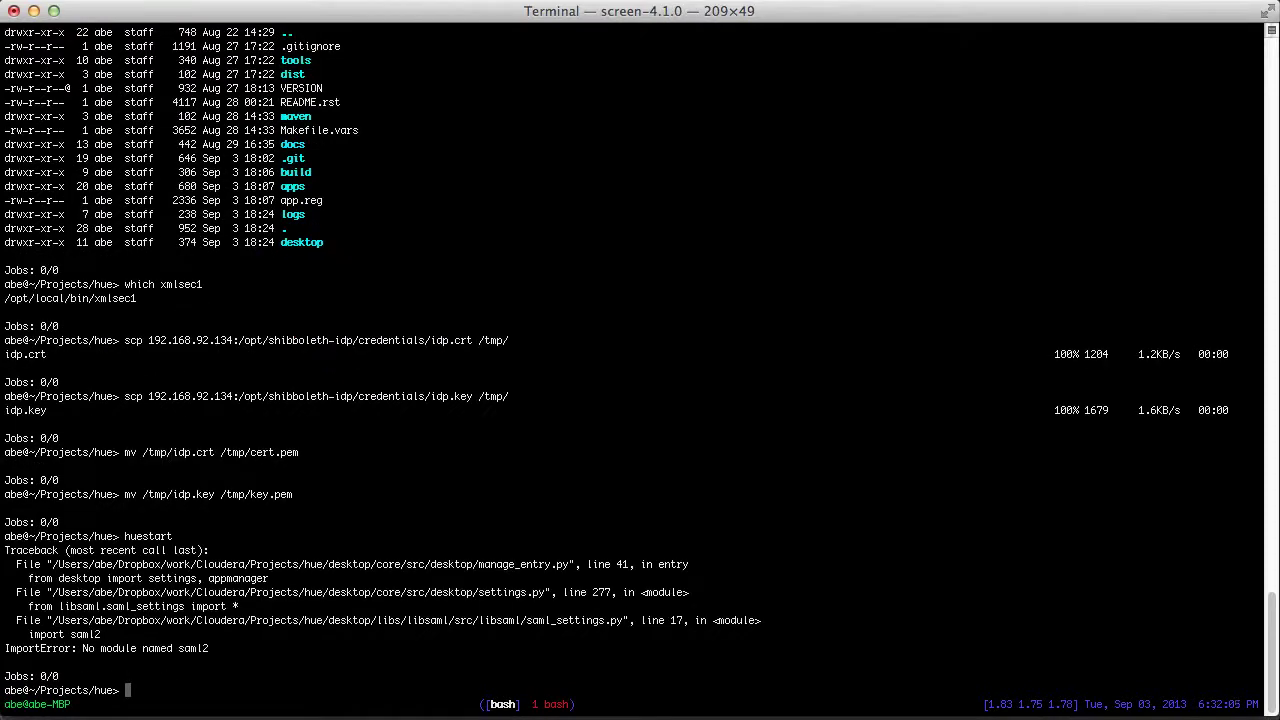
{"action": "type", "text": "build/env/bin/pip install djangosaml2"}
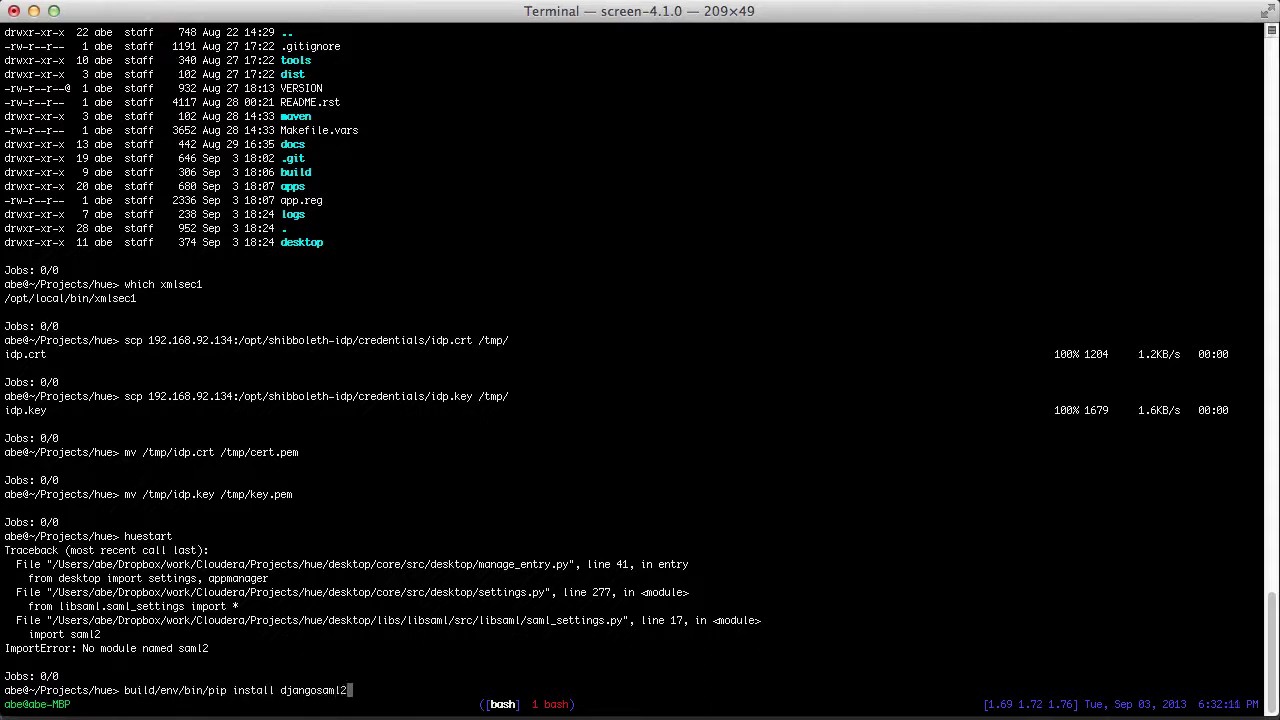
{"action": "key", "text": "Return"}
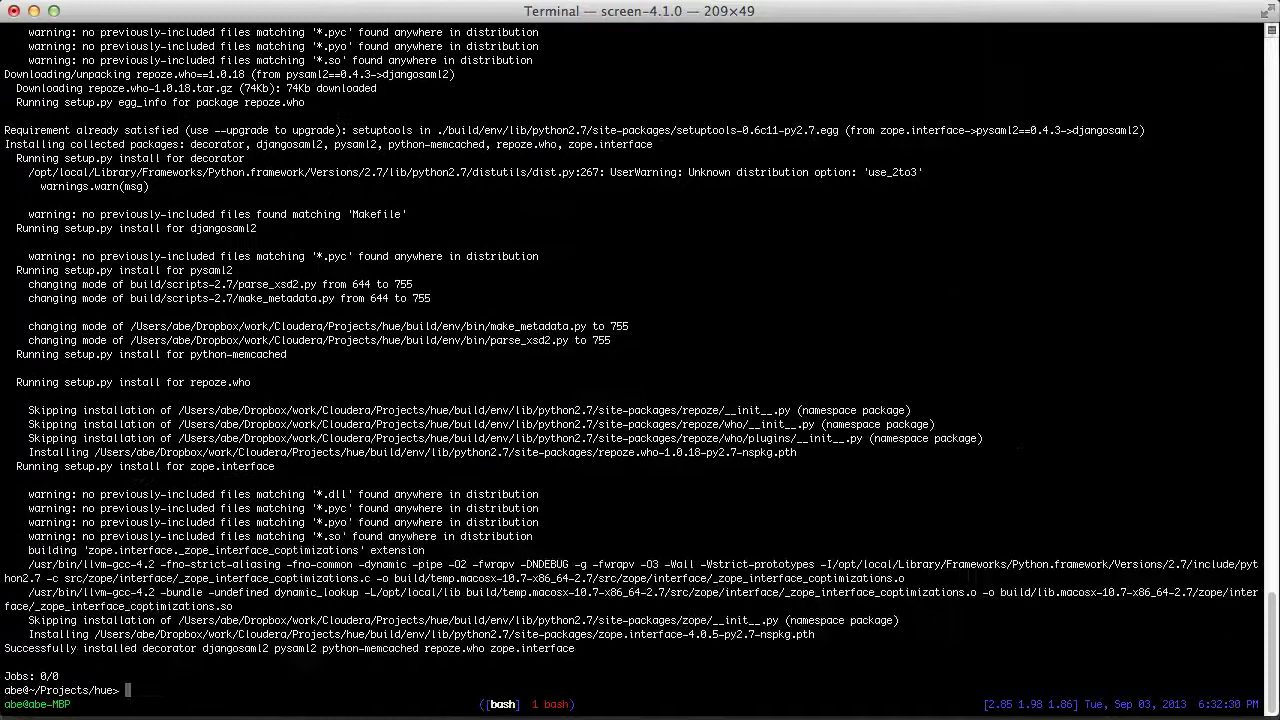
Run huestart again to restart Hue with djangosaml2 installed
{"action": "type", "text": "huestart"}
{"action": "key", "text": "Return"}
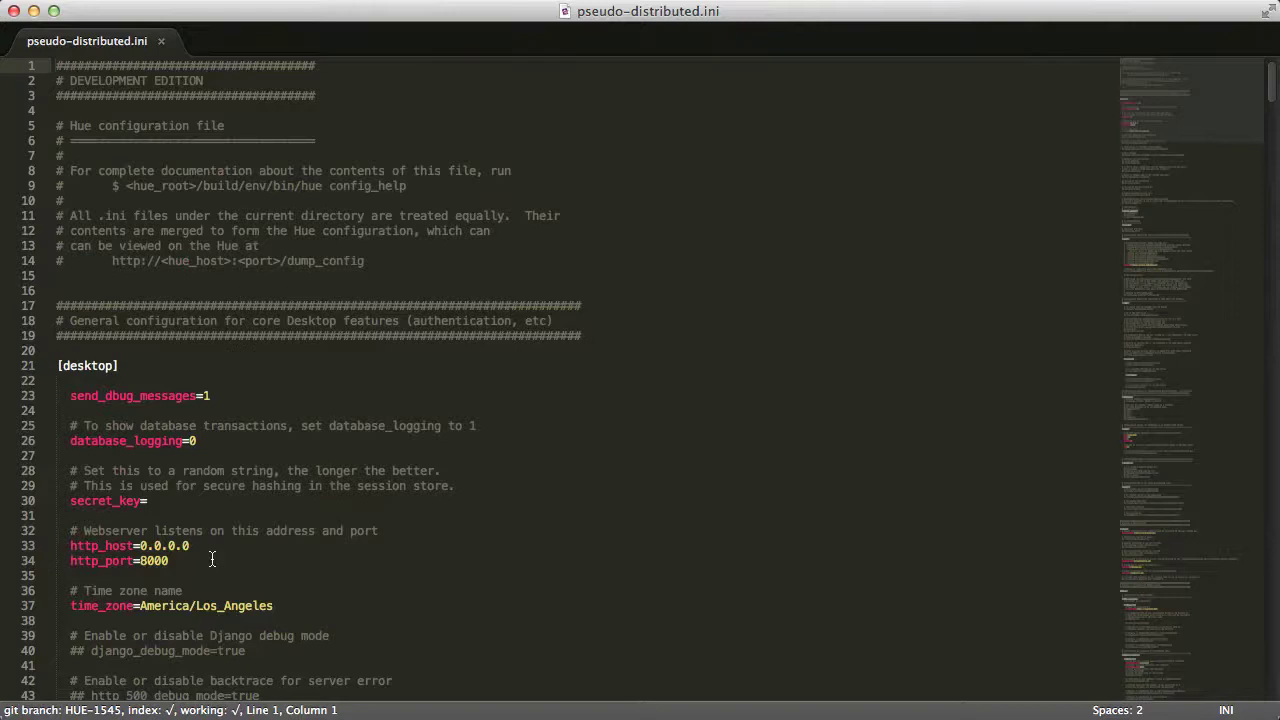
Change http_port from 8000 to 8080 and replace http_host 0.0.0.0 with 192.168.92.1
{"action": "left_click", "coordinate": [213, 560]}
{"action": "key", "text": "BackSpace"}
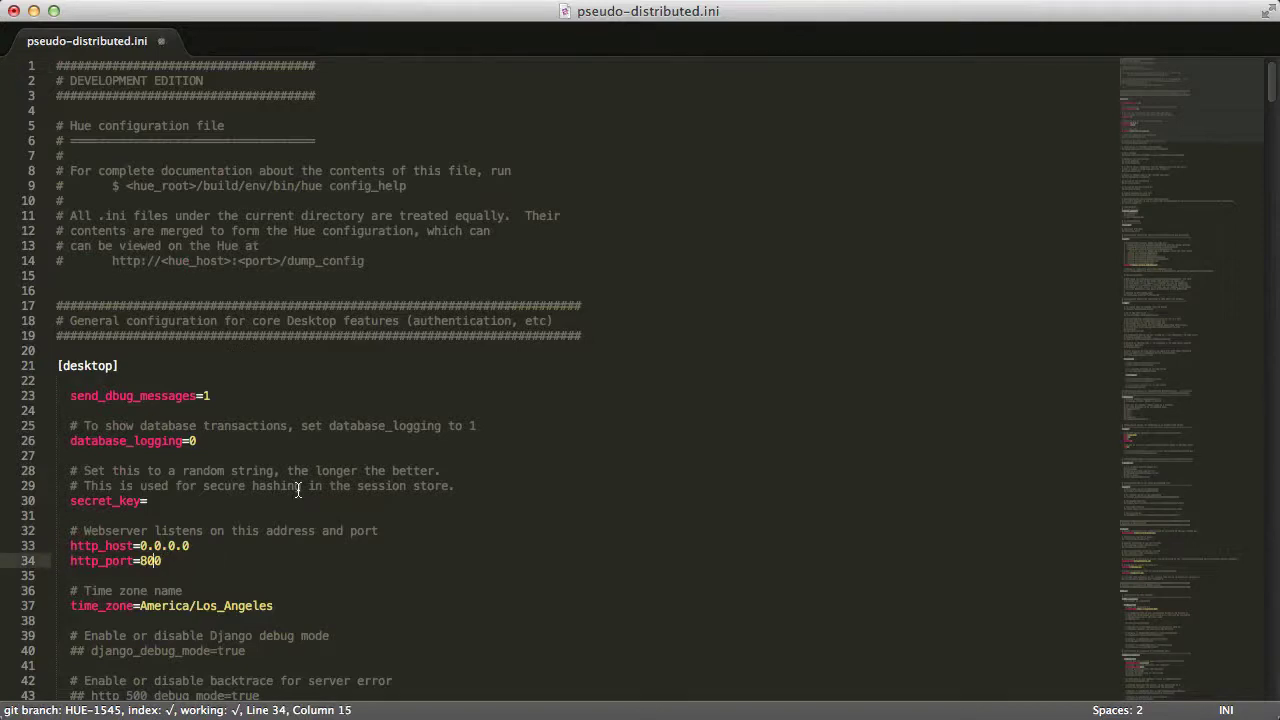
{"action": "type", "text": "8"}
{"action": "key", "text": "Up"}
{"action": "key", "text": "shift+Right"}
{"action": "key", "text": "shift+Right"}
{"action": "key", "text": "shift+Right"}
{"action": "key", "text": "shift+Right"}
{"action": "key", "text": "shift+Right"}
{"action": "key", "text": "shift+Right"}
{"action": "key", "text": "shift+Right"}
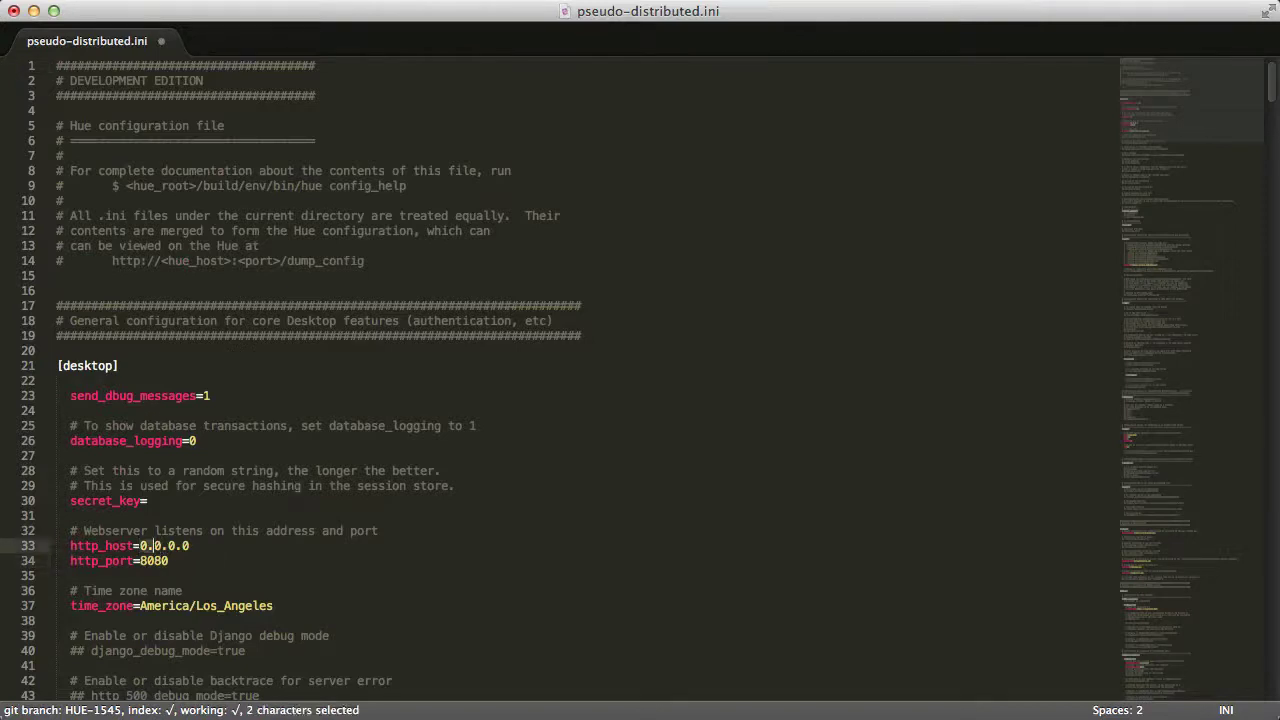
{"action": "type", "text": "192.1"}
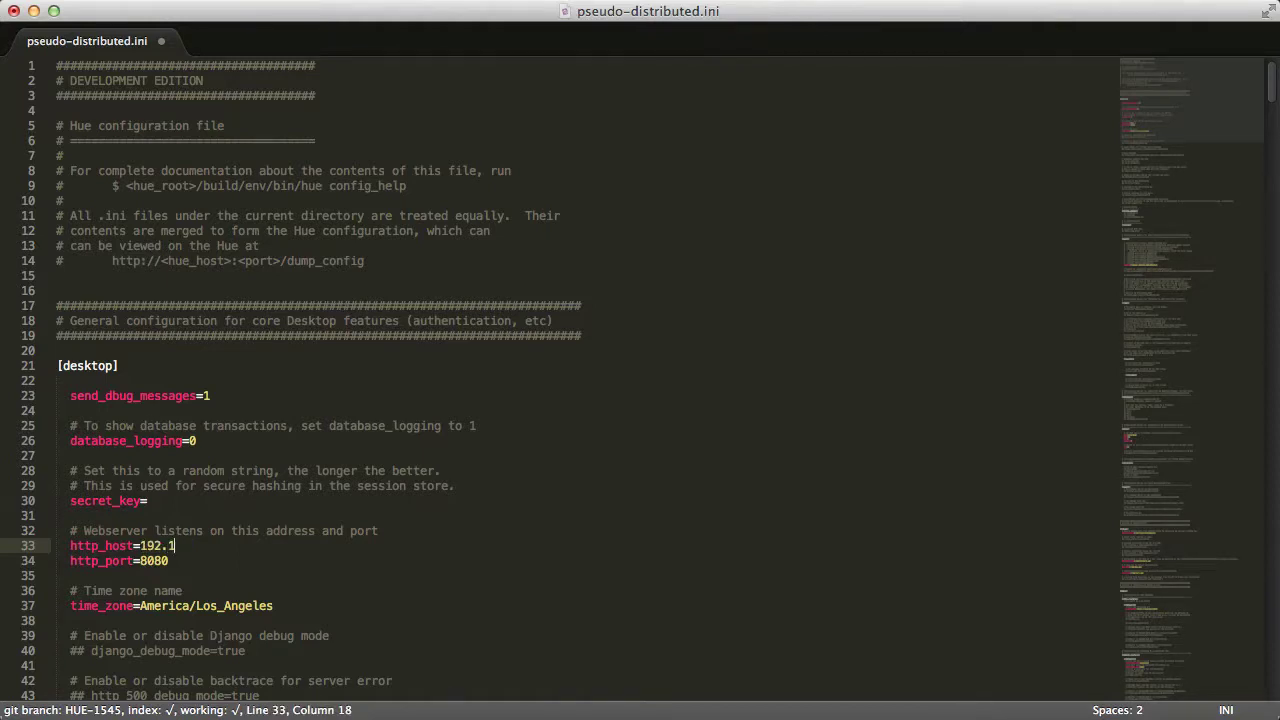
{"action": "type", "text": "68.92.1"}
Save the host change, rerun huestart in Terminal, and select Chrome's address bar
{"action": "key", "text": "super+s"}
{"action": "key", "text": "super+Tab"}
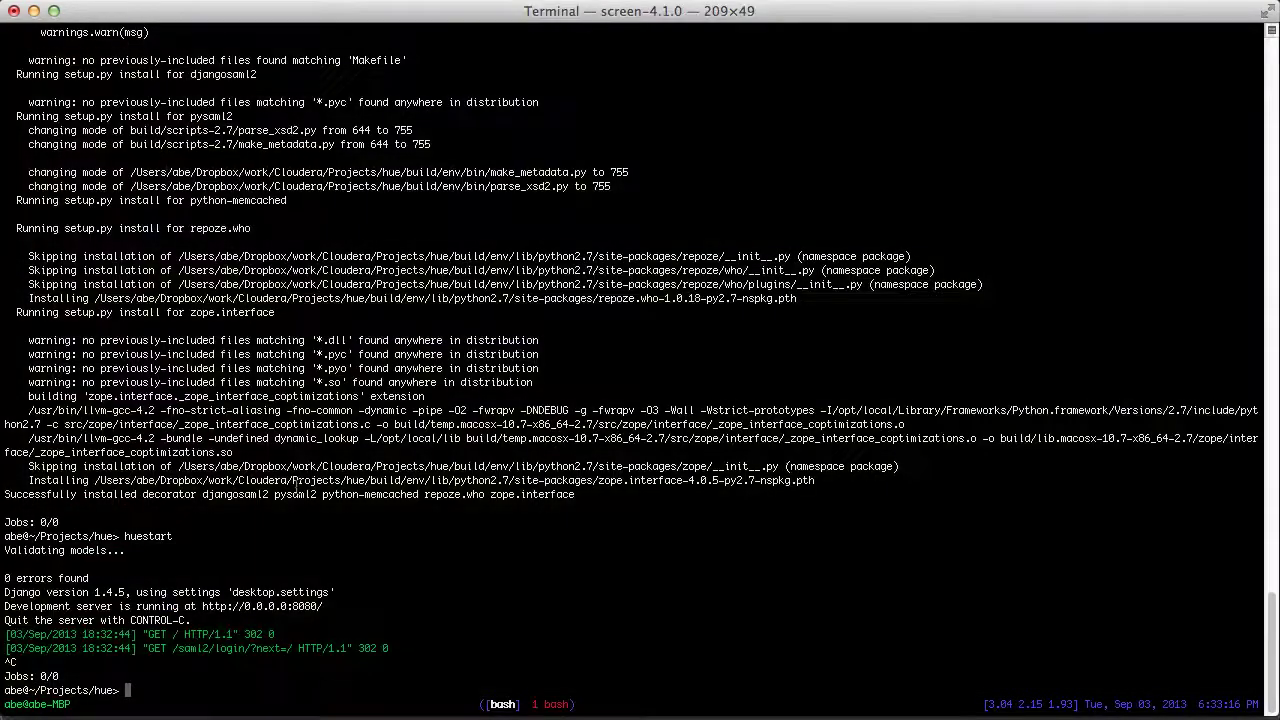
{"action": "key", "text": "Up"}
{"action": "key", "text": "Return"}
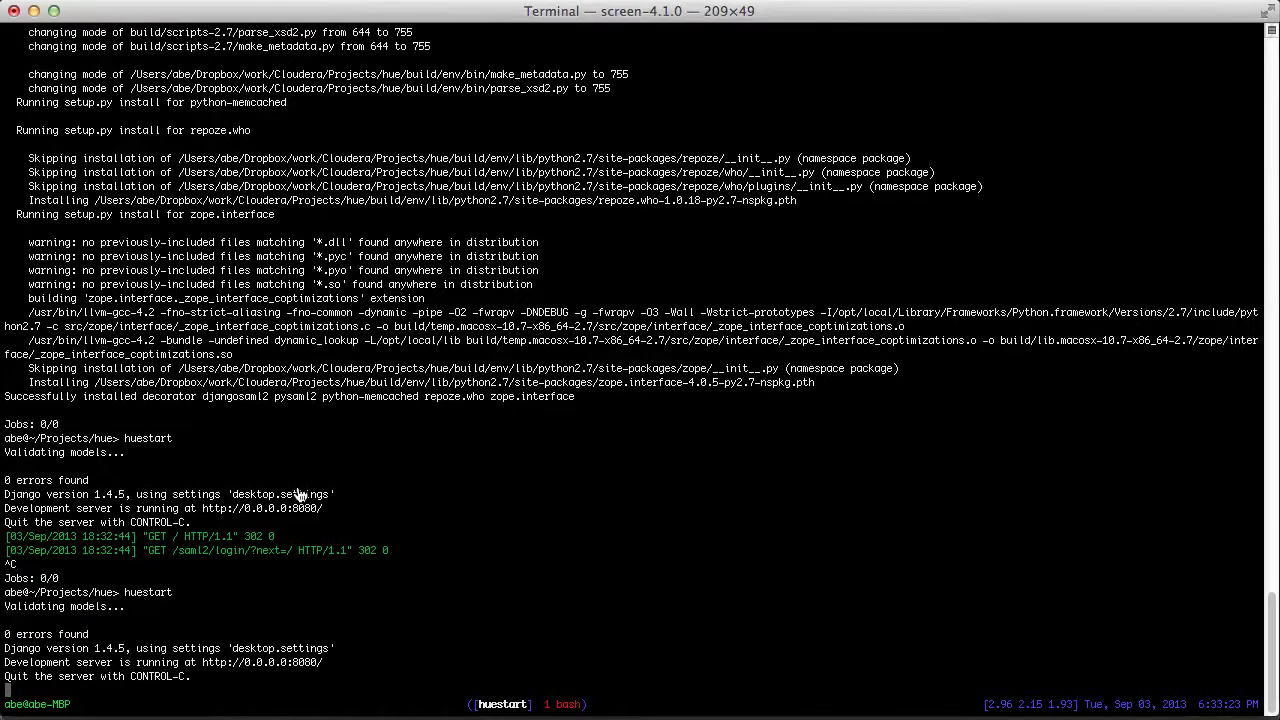
{"action": "key", "text": "super+Tab"}
{"action": "key", "text": "super+l"}
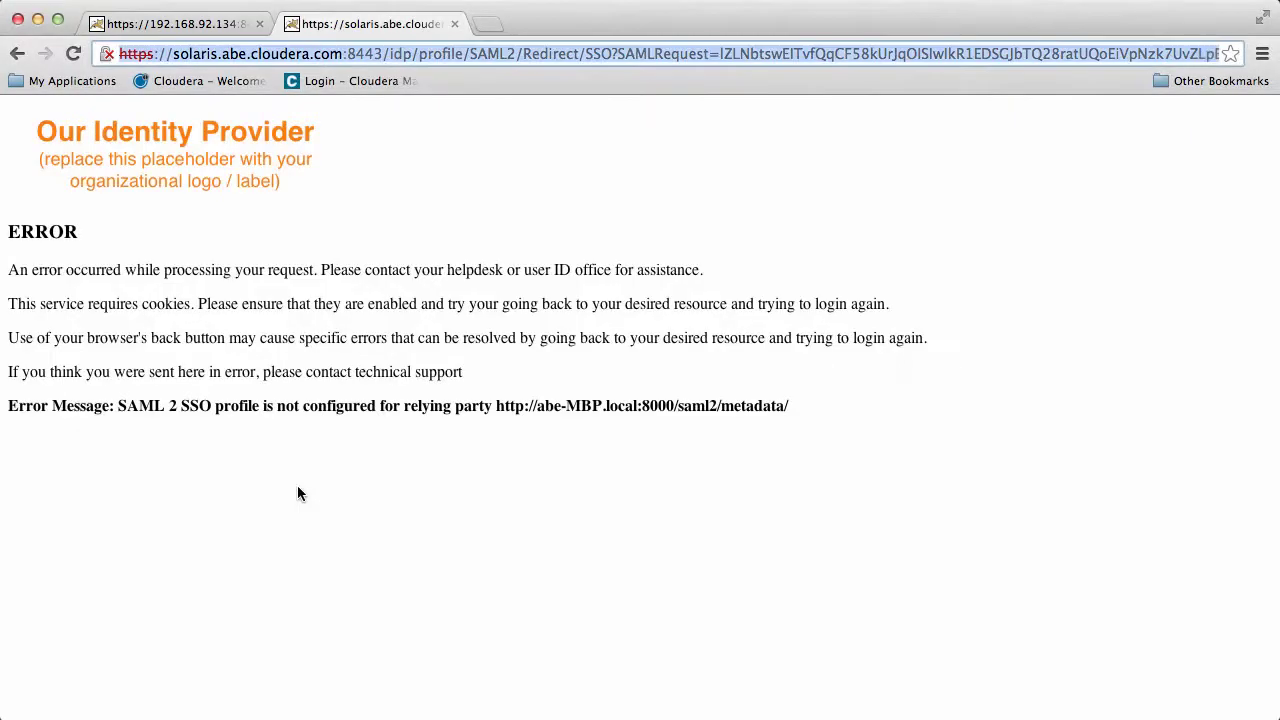
Load Hue at 192.168.92.1:8080 and make a first sign-in attempt on the IdP login page
{"action": "type", "text": "192.168.92.1:8080"}
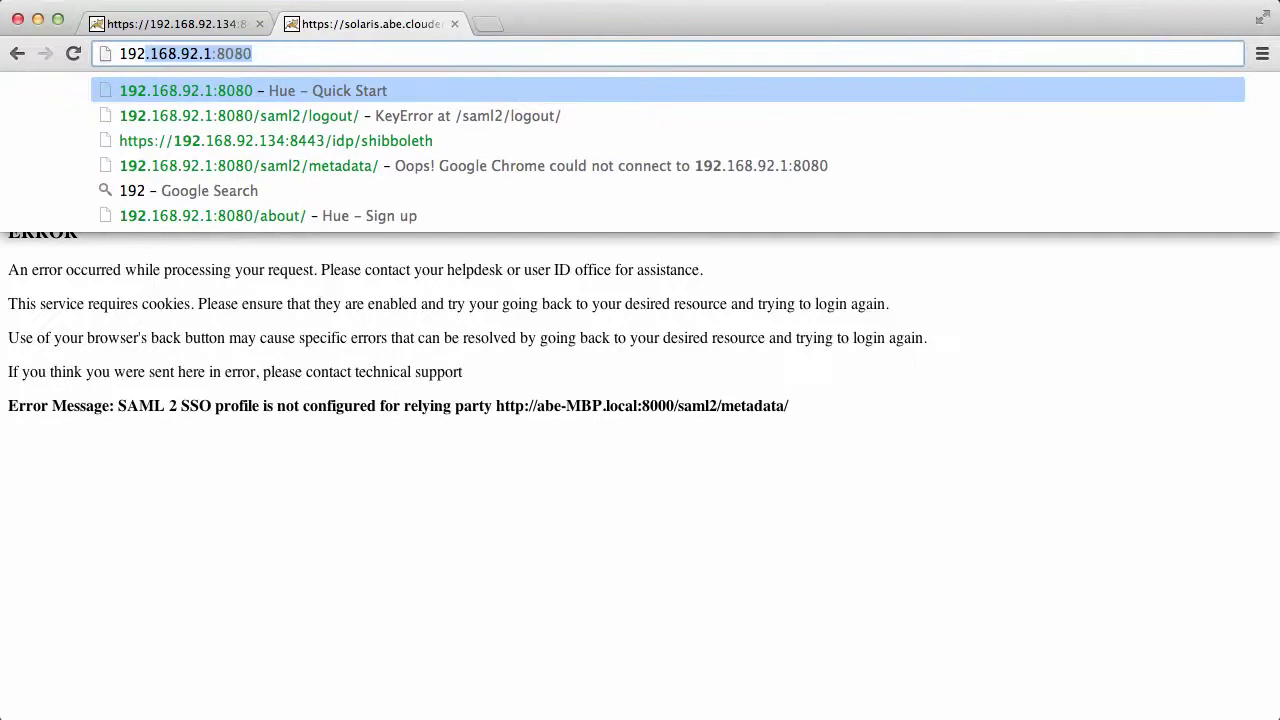
{"action": "key", "text": "Return"}
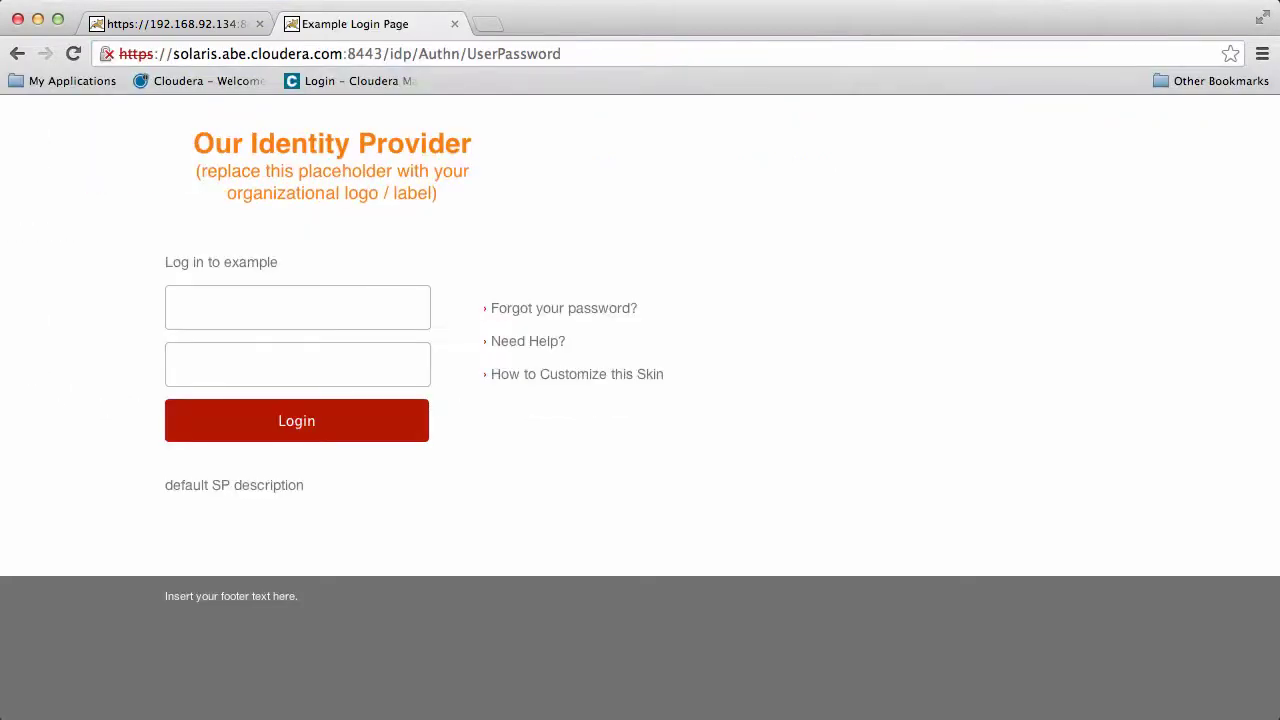
{"action": "left_click", "coordinate": [342, 290]}
{"action": "type", "text": "test"}
{"action": "key", "text": "Tab"}
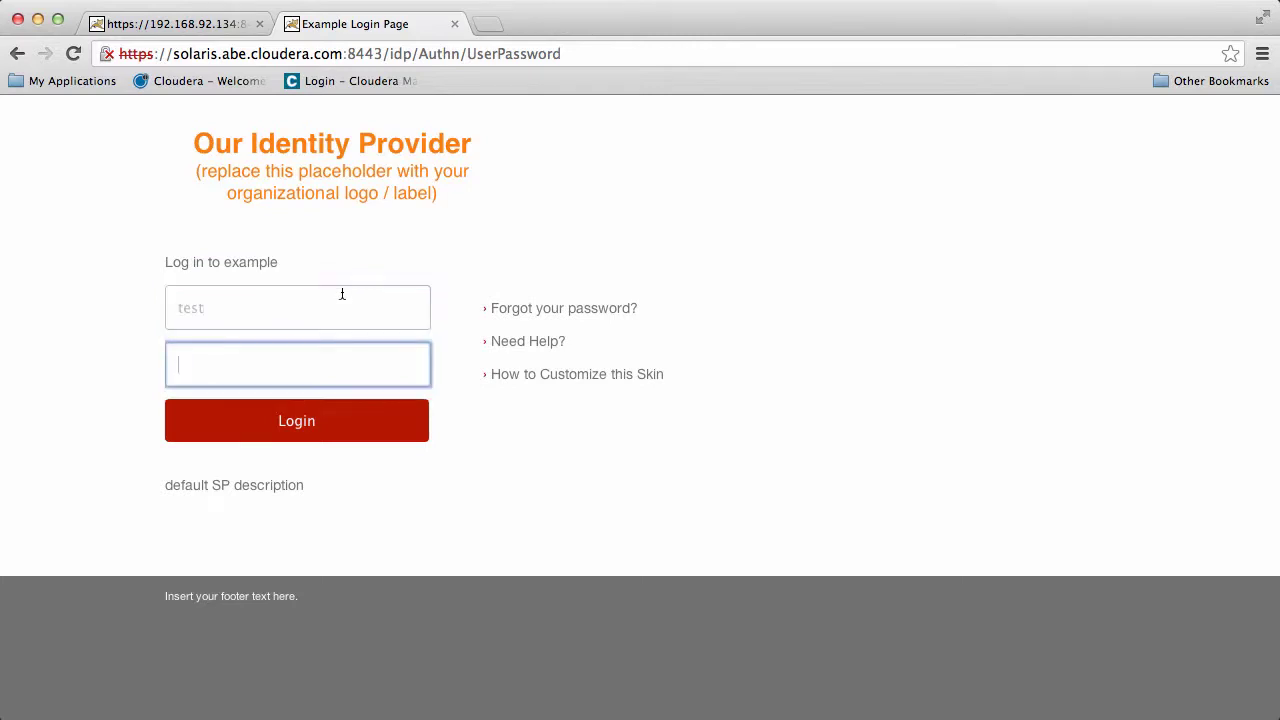
{"action": "left_click", "coordinate": [346, 431]}
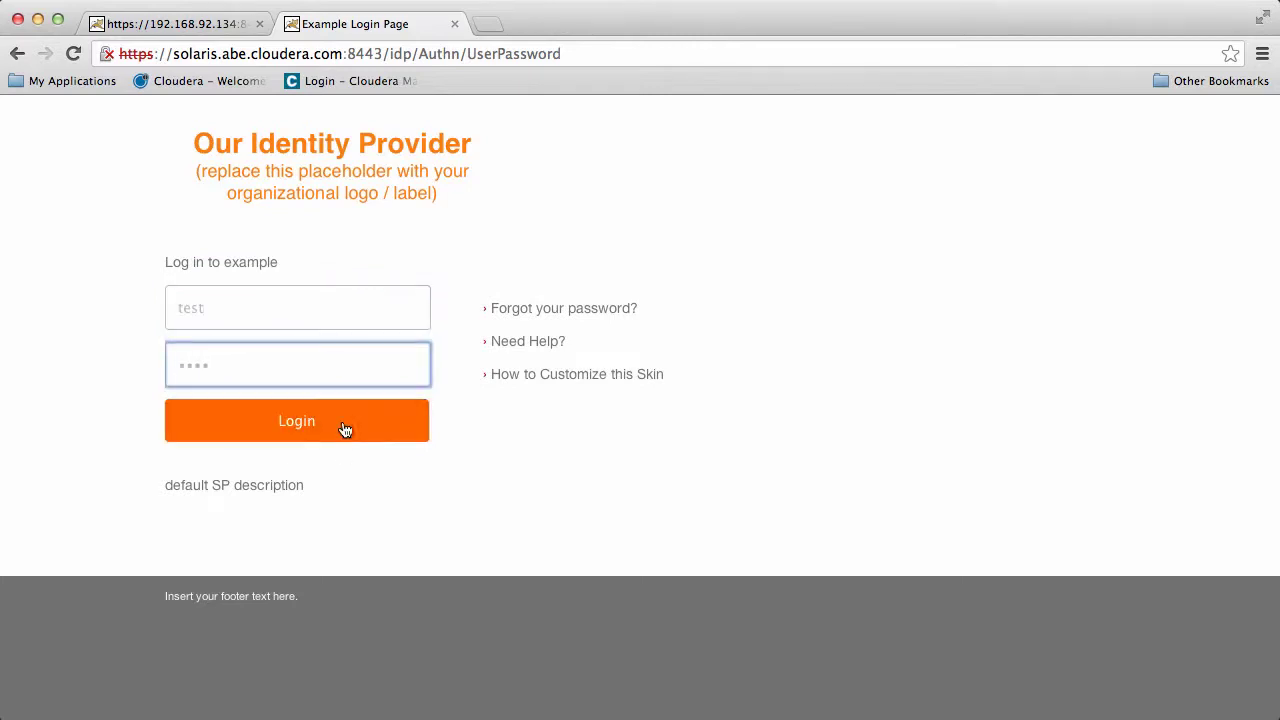
Re-enter the test username and password on the IdP login page and submit again
{"action": "left_click", "coordinate": [307, 362]}
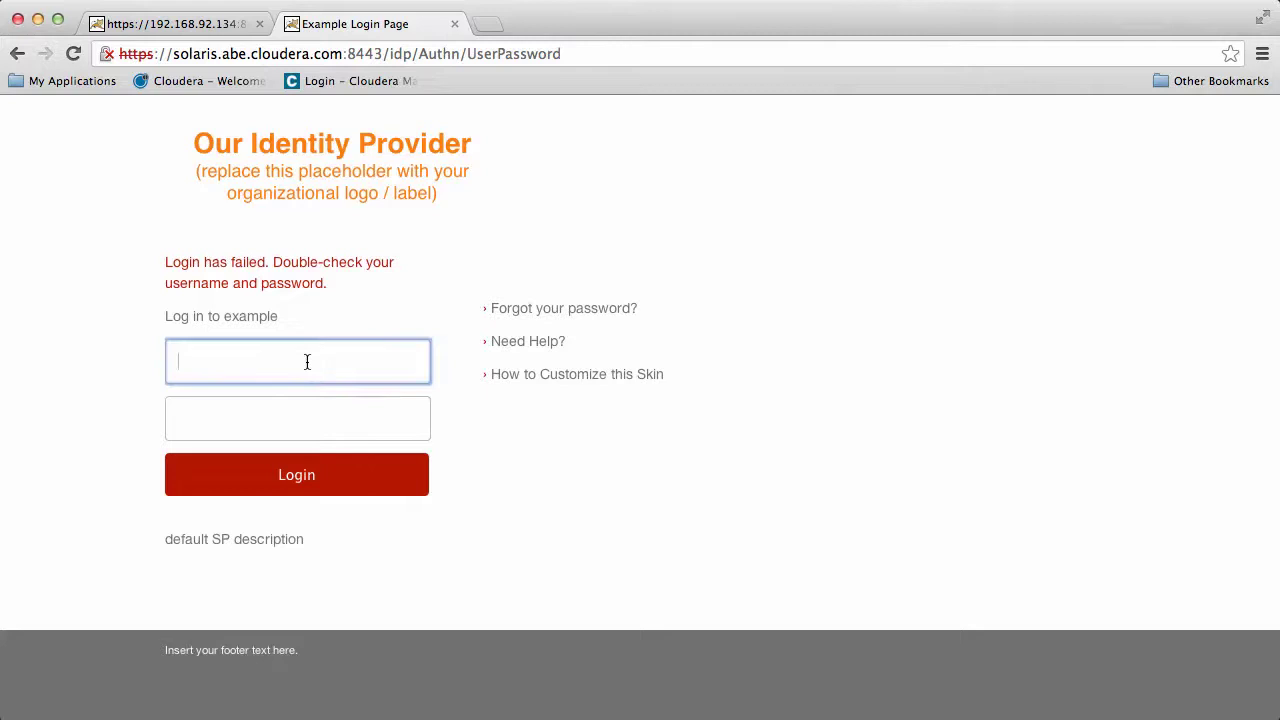
{"action": "type", "text": "test"}
{"action": "key", "text": "Tab"}
{"action": "type", "text": "t"}
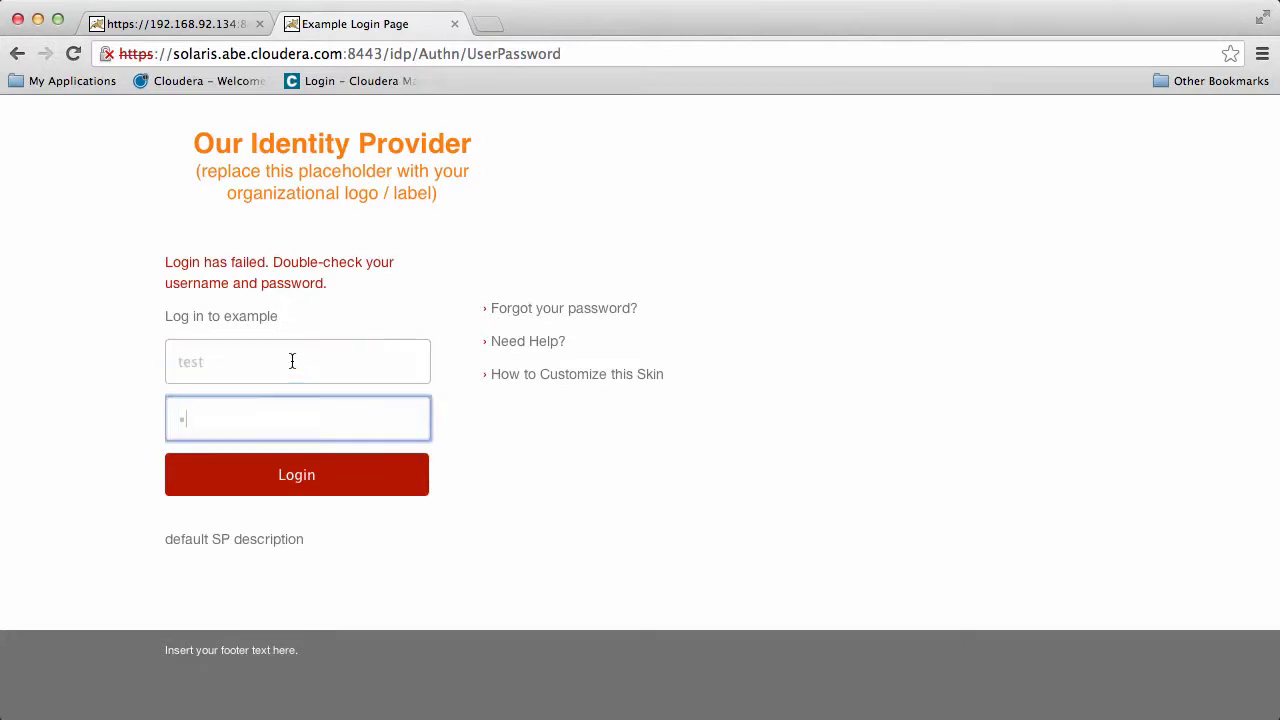
{"action": "type", "text": "est1"}
{"action": "key", "text": "Return"}
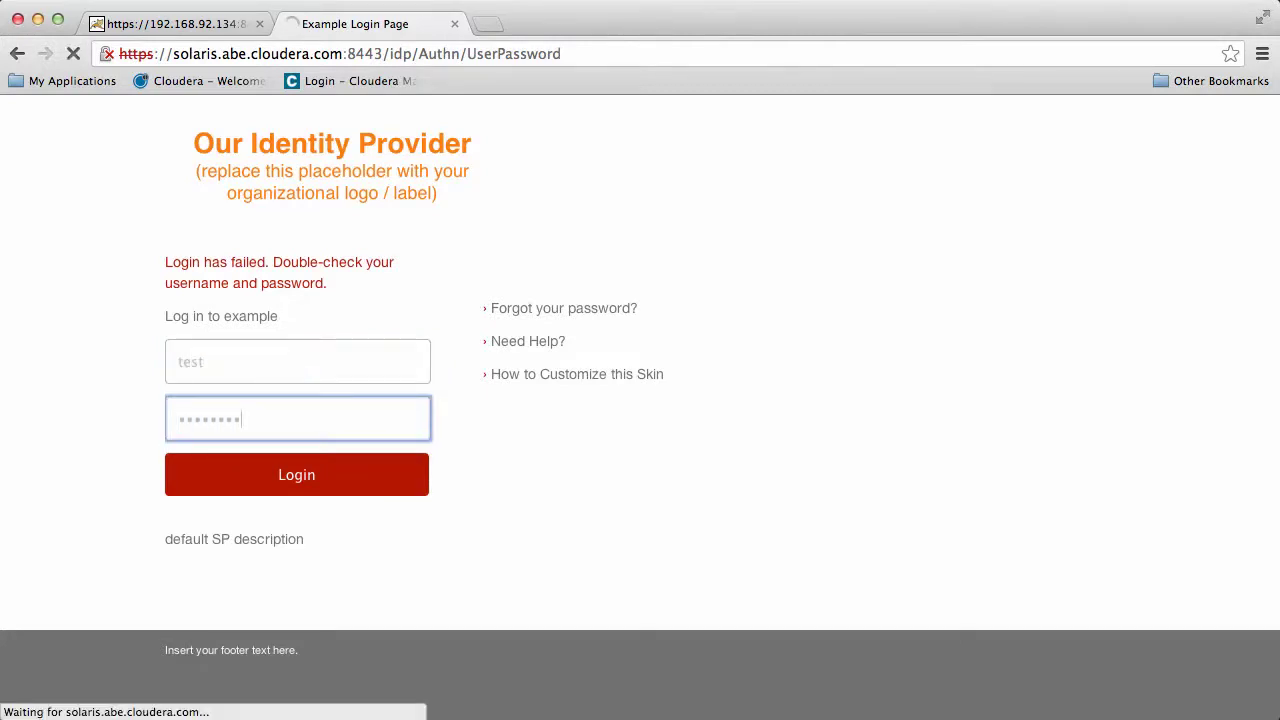